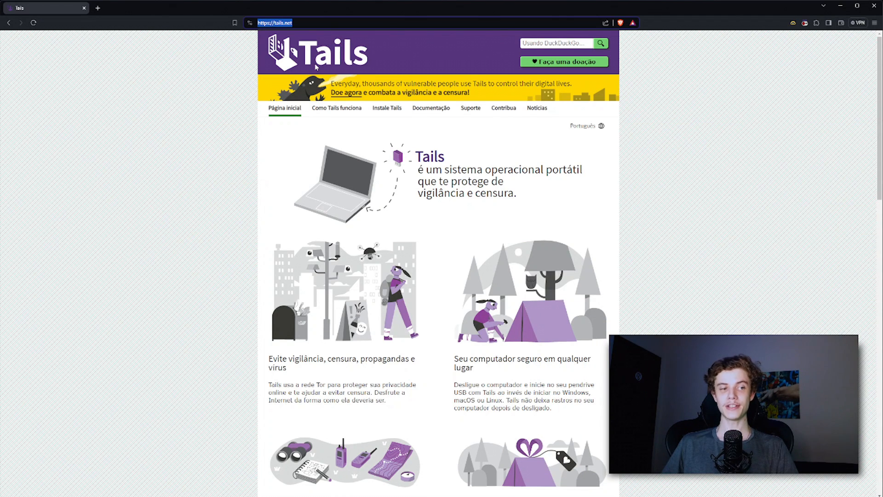
double_click(333, 22)
left_click(333, 22)
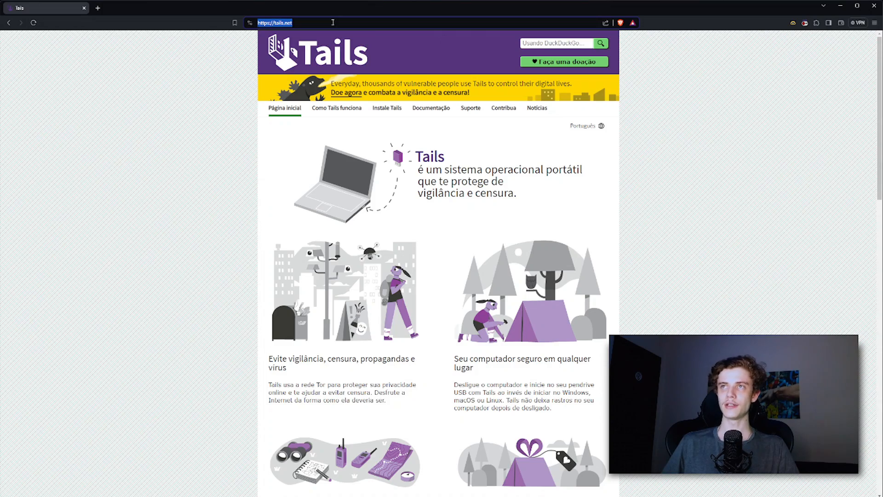
key("Return")
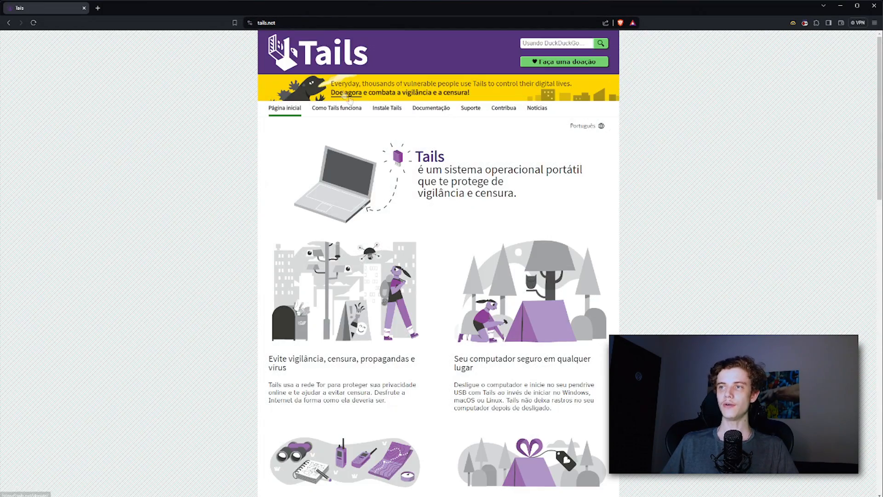
- Open the Tails installation instructions for Windows from the site's install page
scroll(476, 161, "down", 5)
scroll(476, 161, "up", 5)
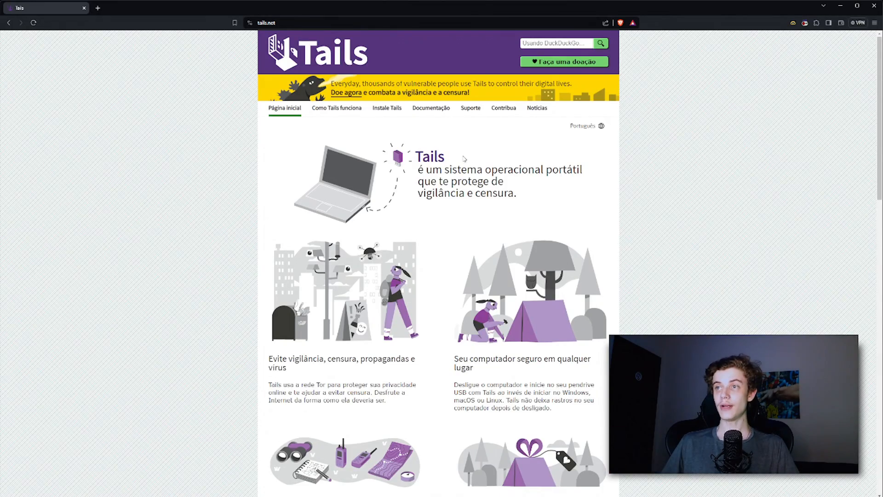
scroll(404, 165, "down", 2)
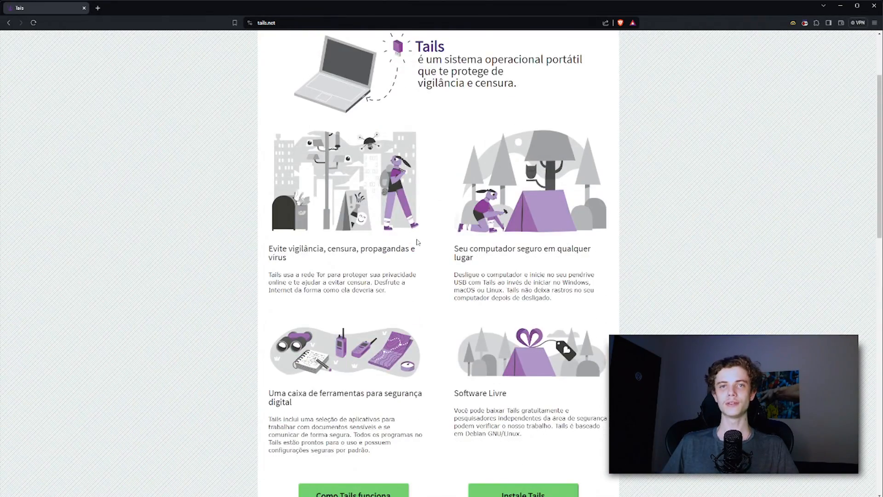
scroll(416, 241, "down", 10)
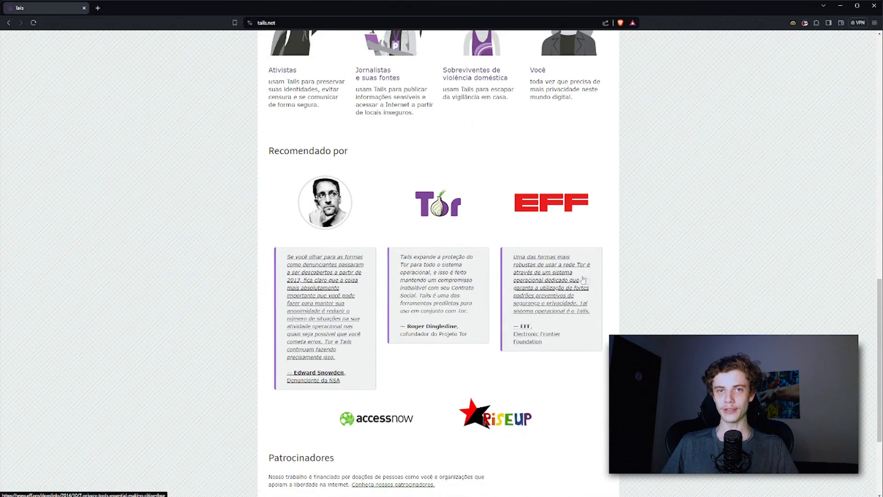
scroll(477, 273, "up", 3)
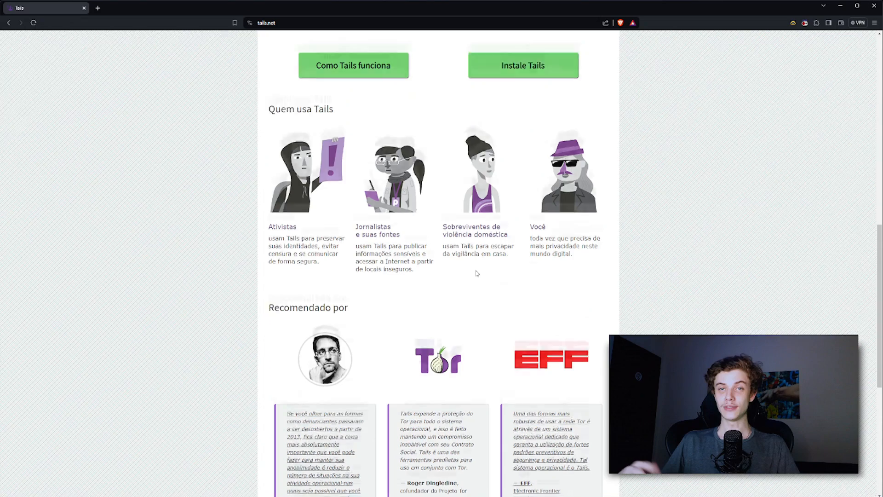
scroll(477, 273, "up", 12)
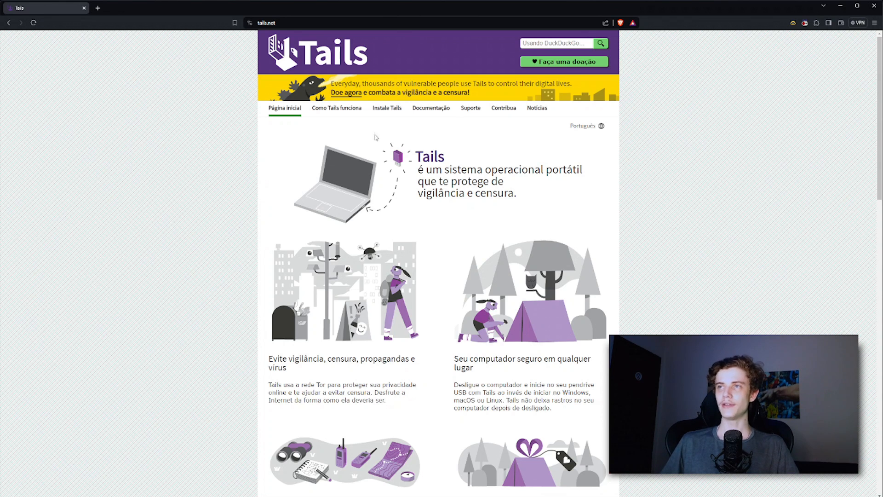
left_click(386, 109)
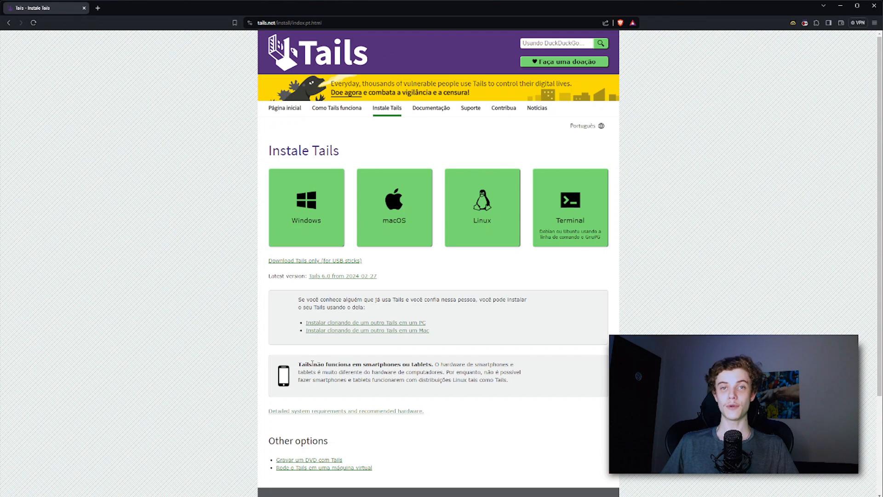
left_click(325, 209)
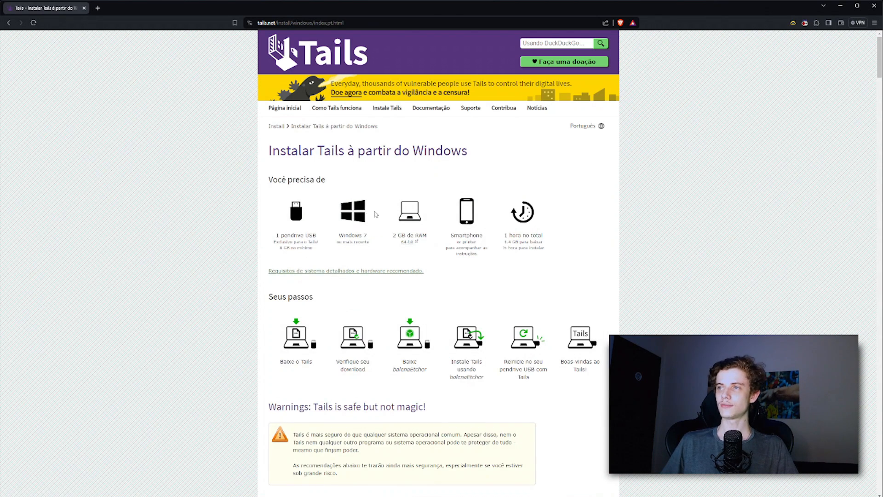
- Examine the Windows installation requirements, including the time and download size, then the step overview, warnings and Tails 6.0 USB image download section
scroll(281, 235, "down", 2)
scroll(280, 234, "up", 2)
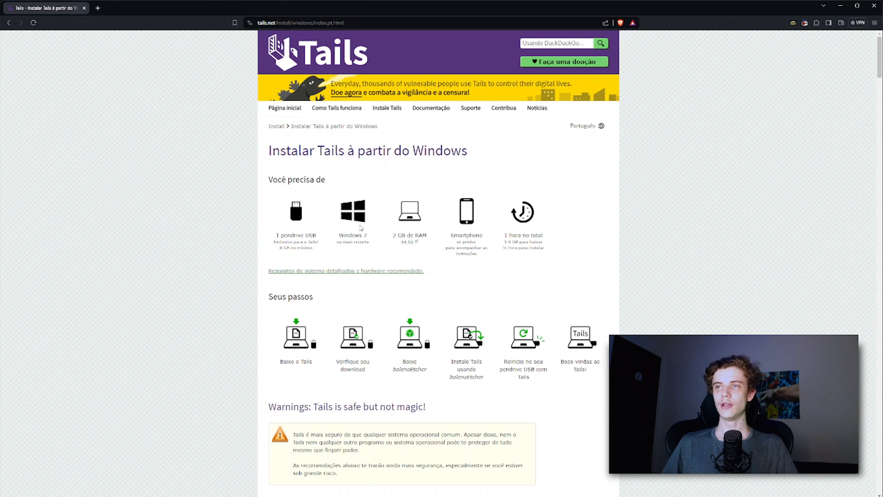
scroll(361, 227, "down", 1)
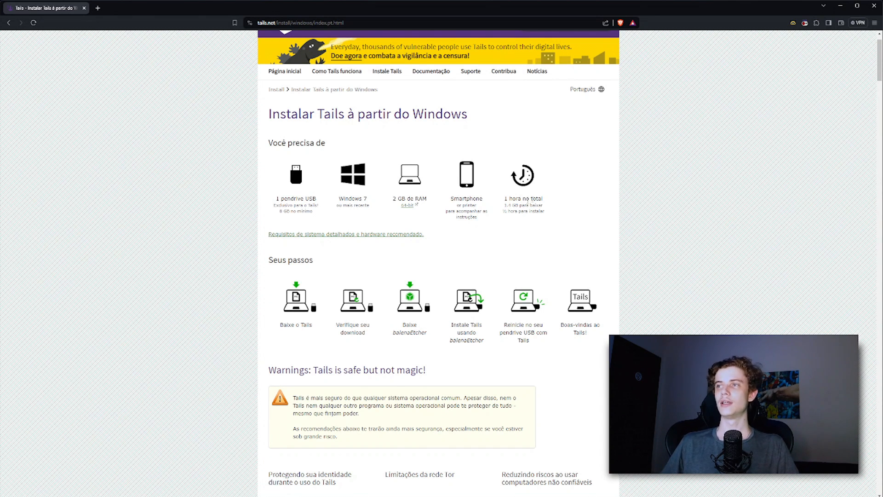
left_click_drag(506, 198, 537, 206)
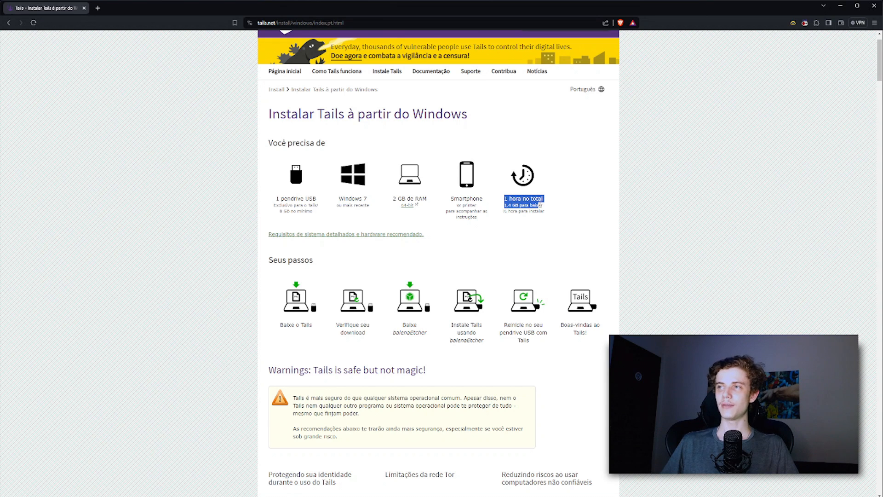
left_click(521, 211)
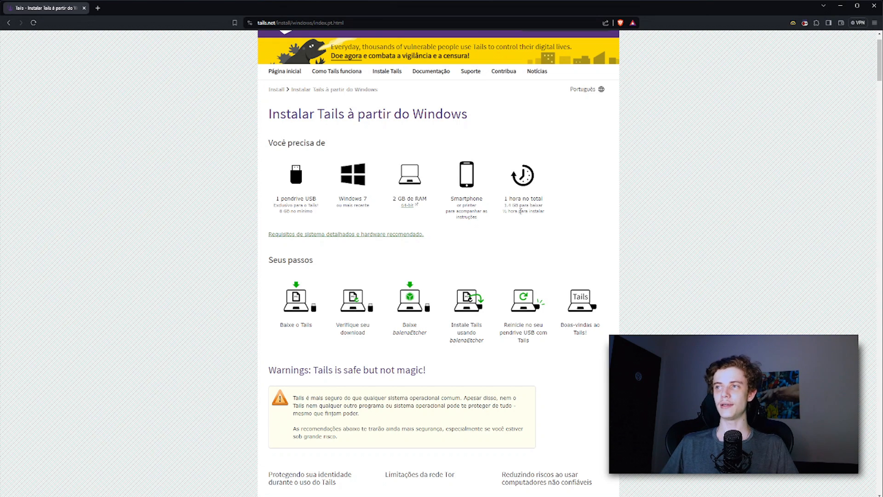
scroll(521, 211, "down", 3)
scroll(433, 197, "down", 8)
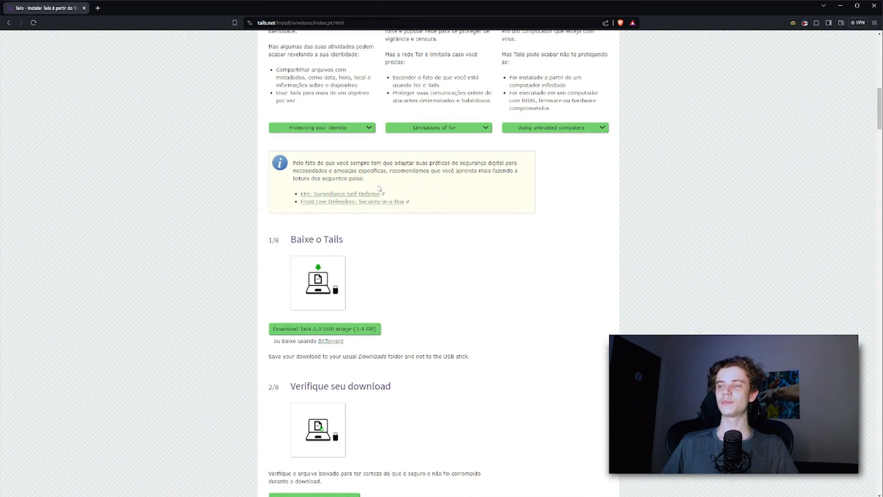
scroll(379, 187, "down", 2)
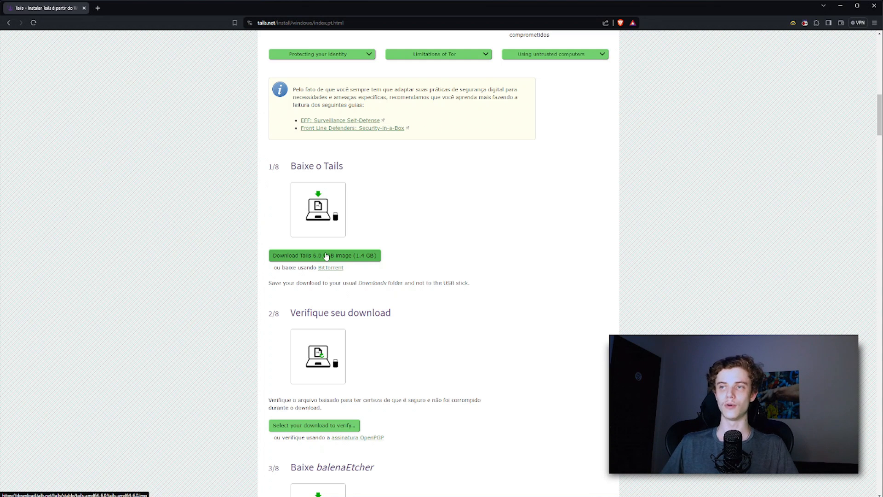
scroll(326, 256, "down", 2)
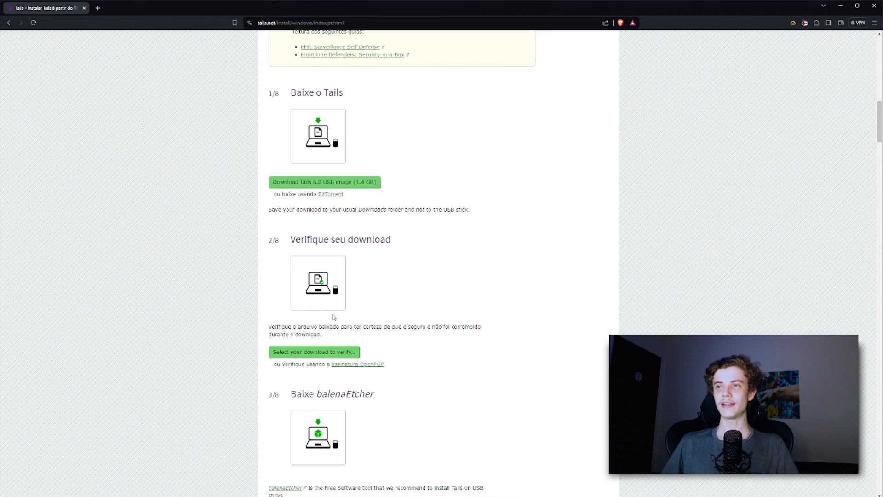
- Verify the downloaded tails-amd64-6.0 disk image with the page's download verification and check the result
scroll(334, 317, "down", 3)
scroll(333, 317, "up", 1)
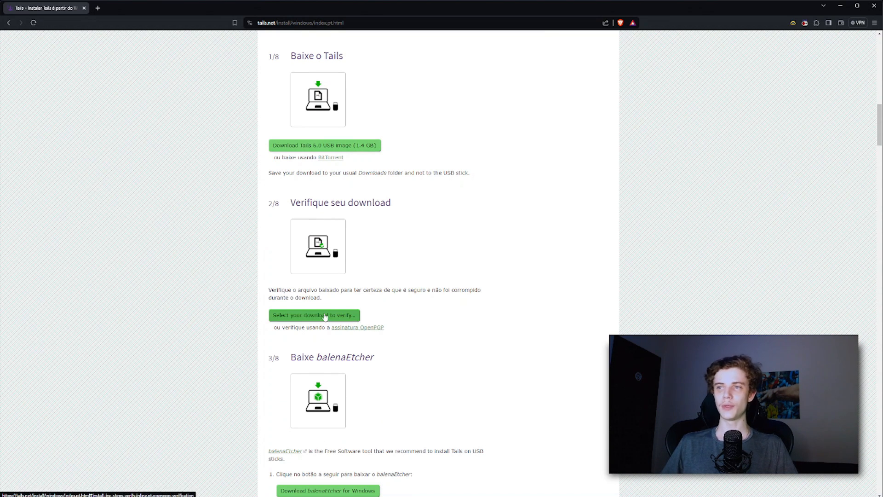
left_click(324, 316)
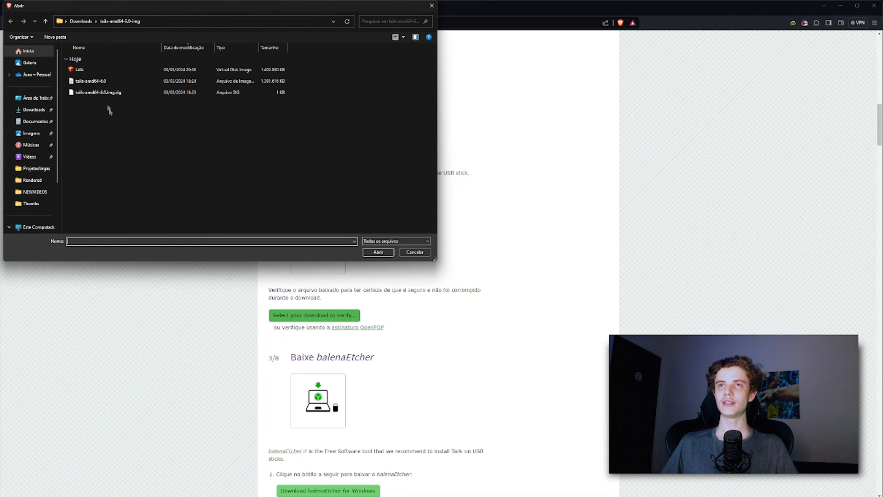
left_click(111, 82)
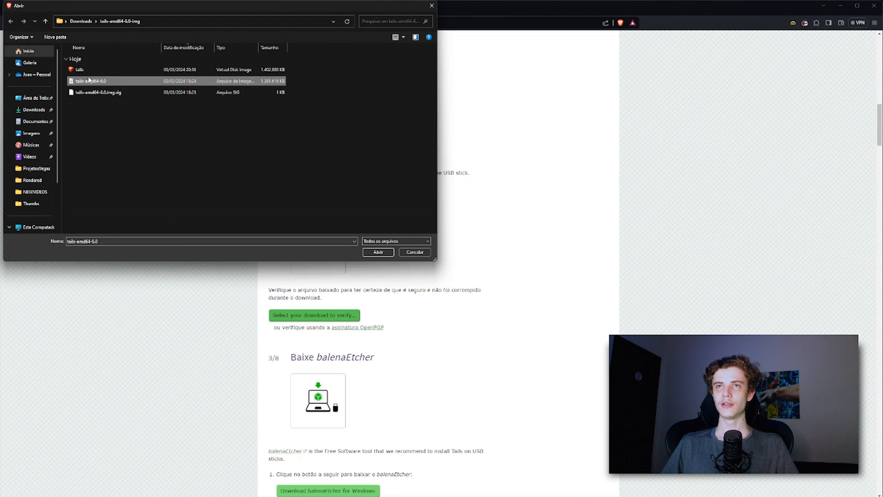
left_click(377, 252)
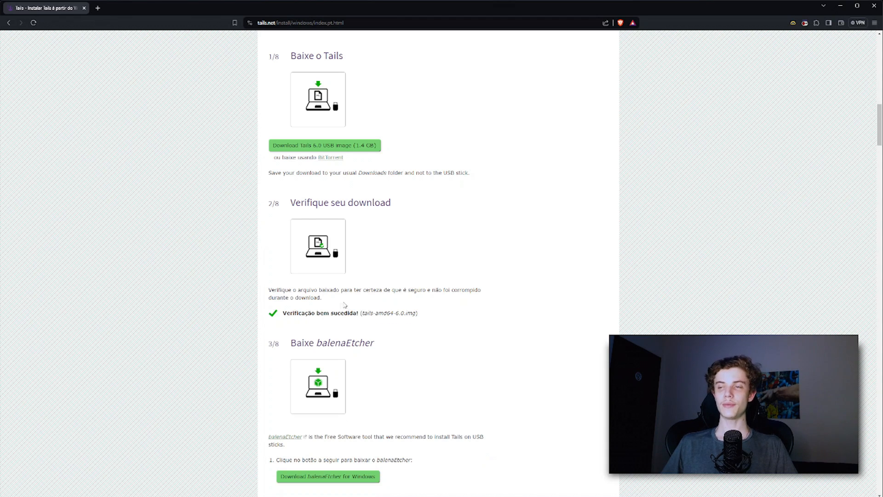
left_click_drag(284, 312, 376, 313)
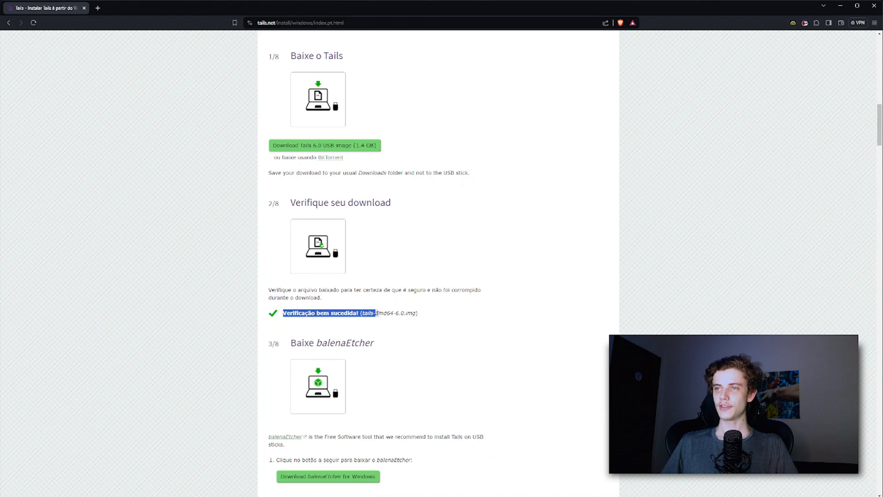
left_click(424, 317)
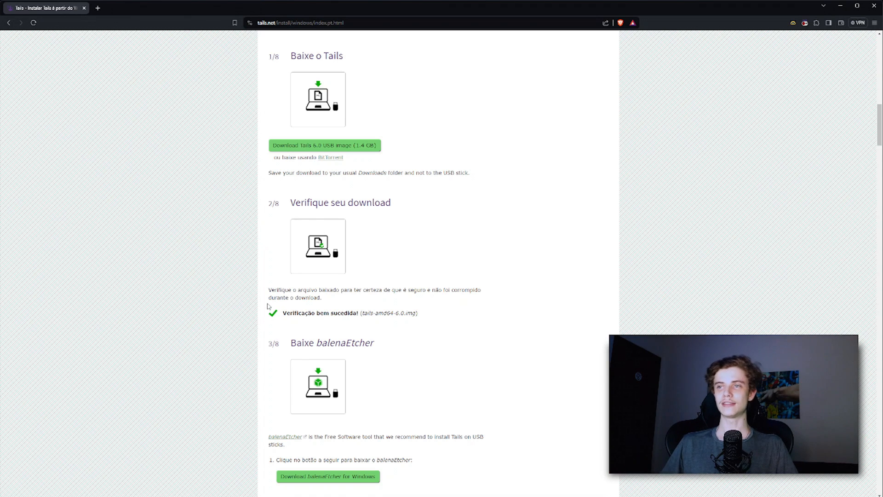
- Launch balenaEtcher-portable from the Downloads folder and minimize the folder window
scroll(268, 306, "down", 3)
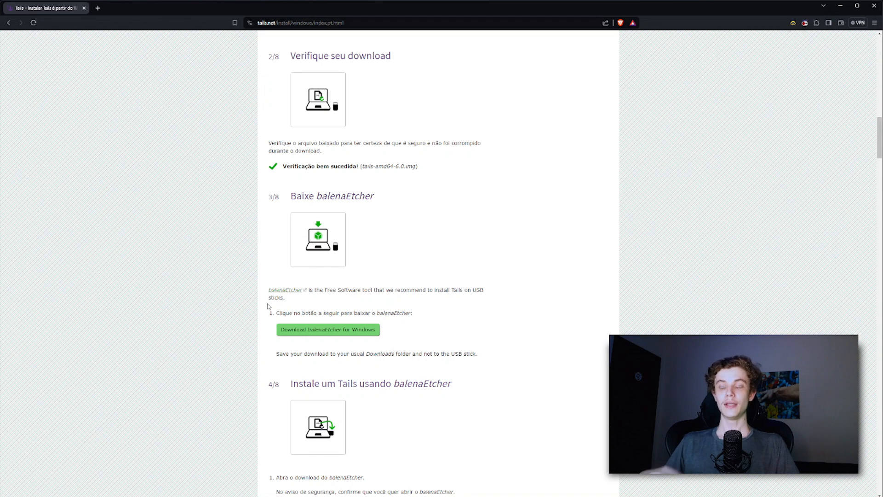
left_click_drag(295, 194, 375, 201)
left_click(375, 202)
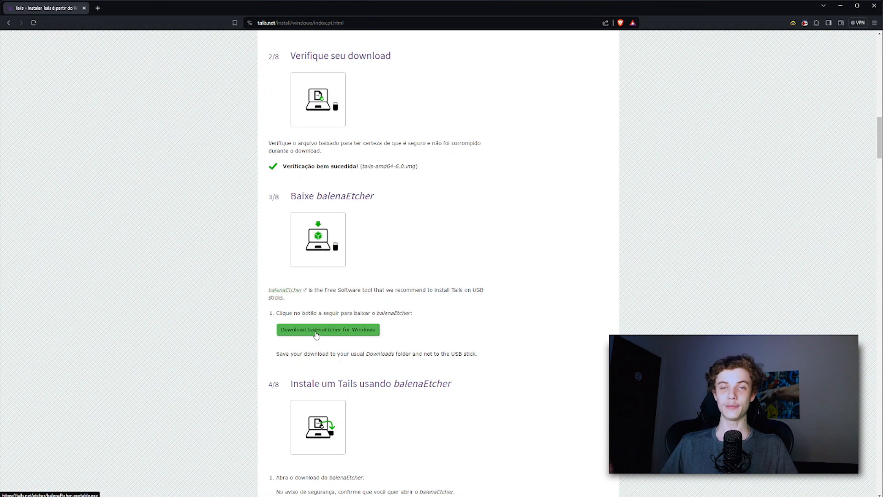
scroll(315, 336, "down", 2)
key("alt+Tab")
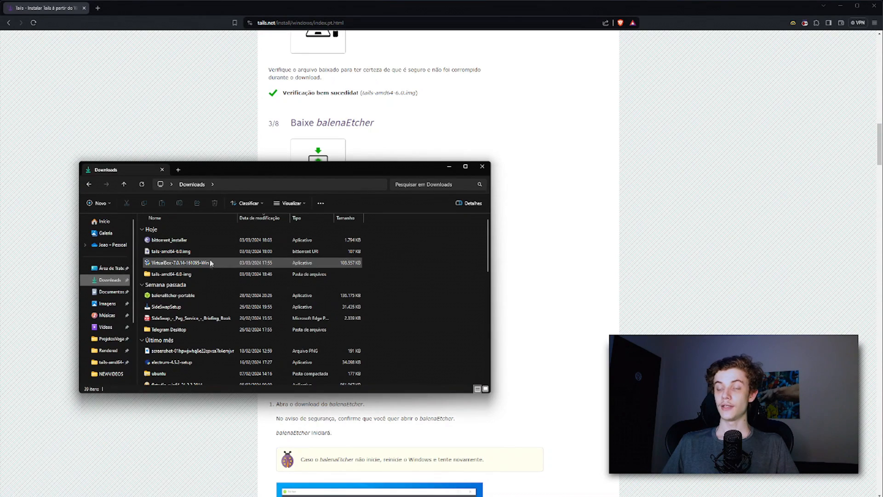
double_click(193, 295)
left_click(449, 168)
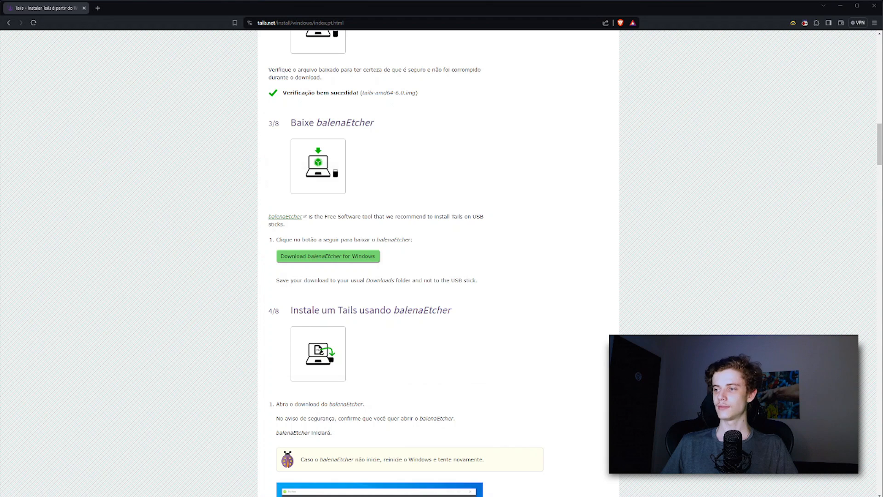
left_click_drag(381, 176, 277, 167)
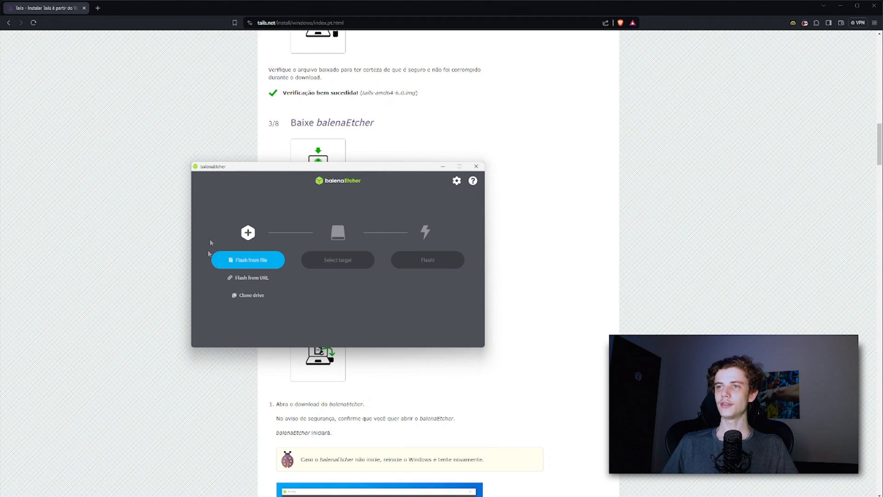
- Choose tails-amd64-6.0.img from the tails-amd64-6.0-img folder as the image file to flash
left_click(249, 267)
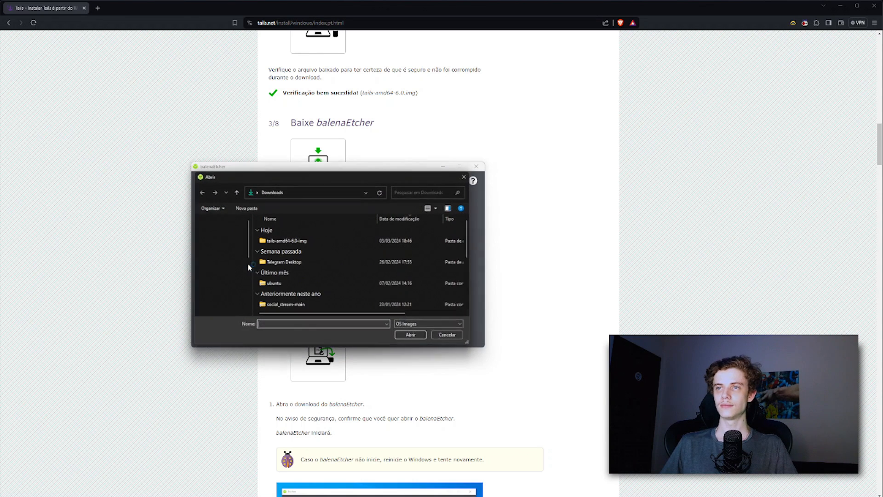
double_click(293, 242)
double_click(292, 243)
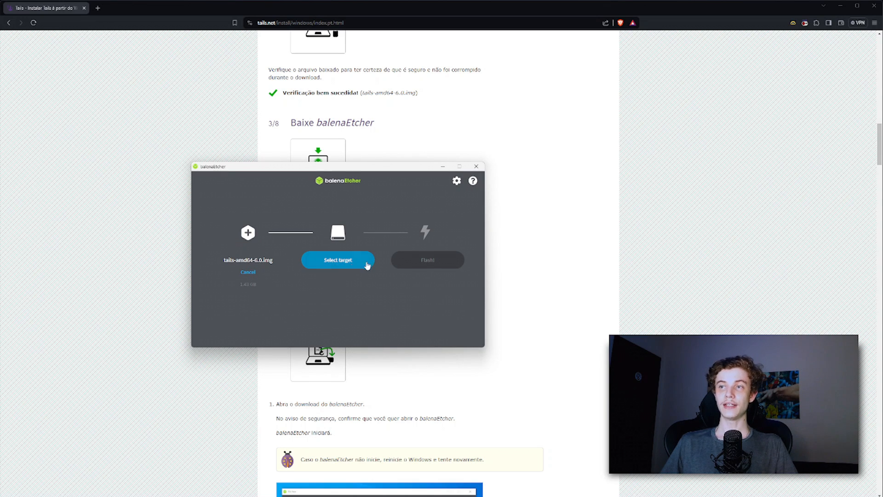
- View the available flash target drives and close the list without selecting one
left_click(332, 268)
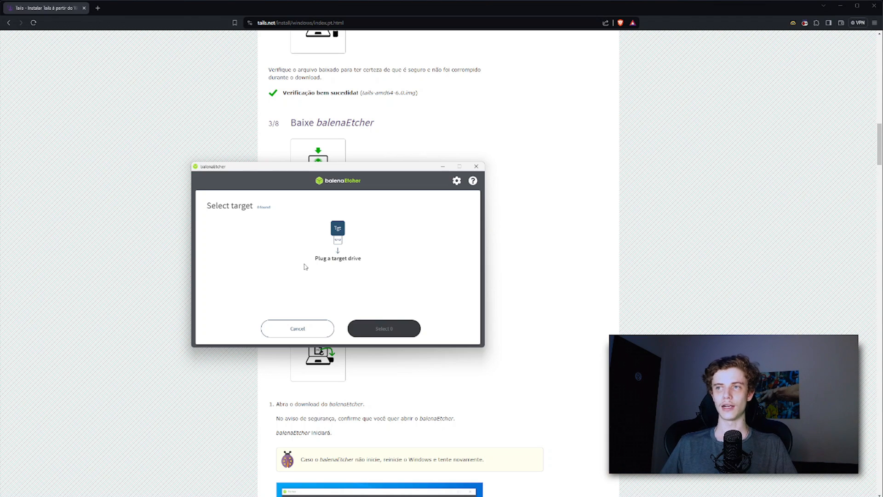
left_click(298, 329)
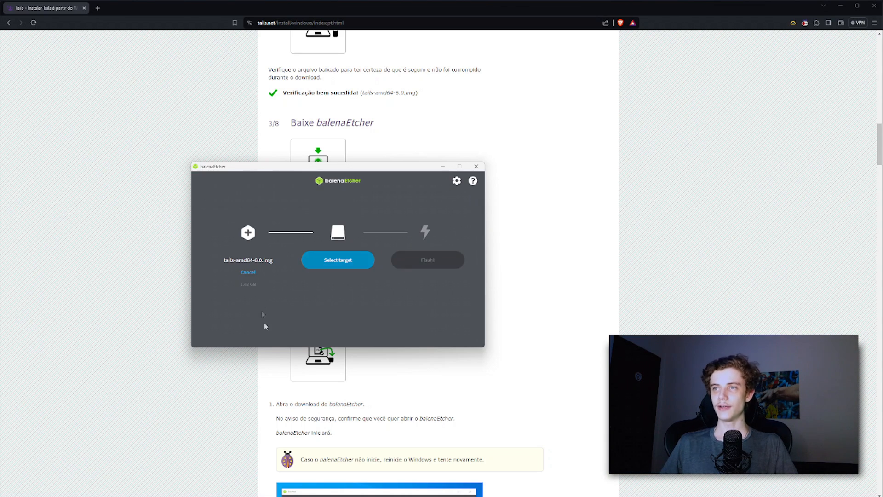
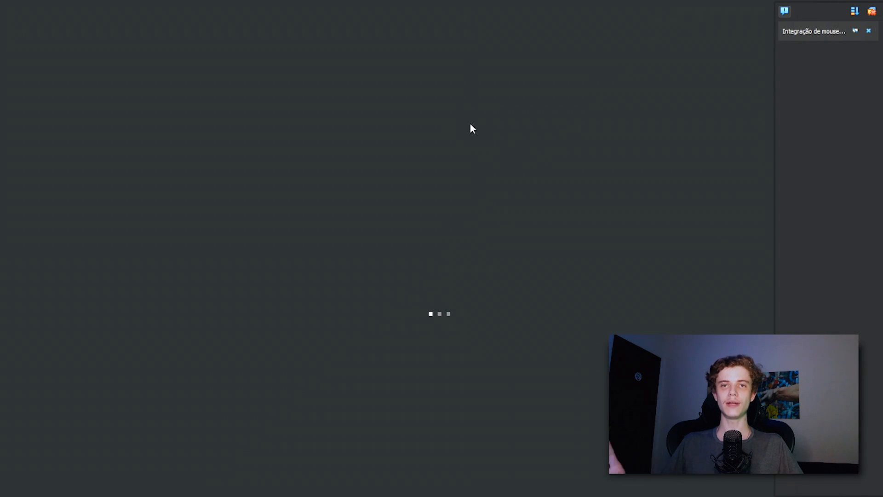
- Dismiss the virtual machine notifications and turn on Create Persistent Storage on the Tails welcome screen
left_click(876, 11)
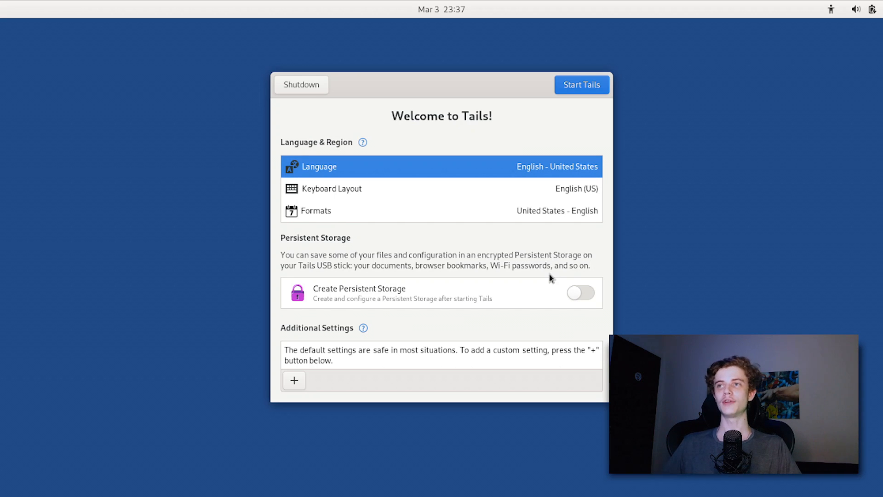
left_click(581, 290)
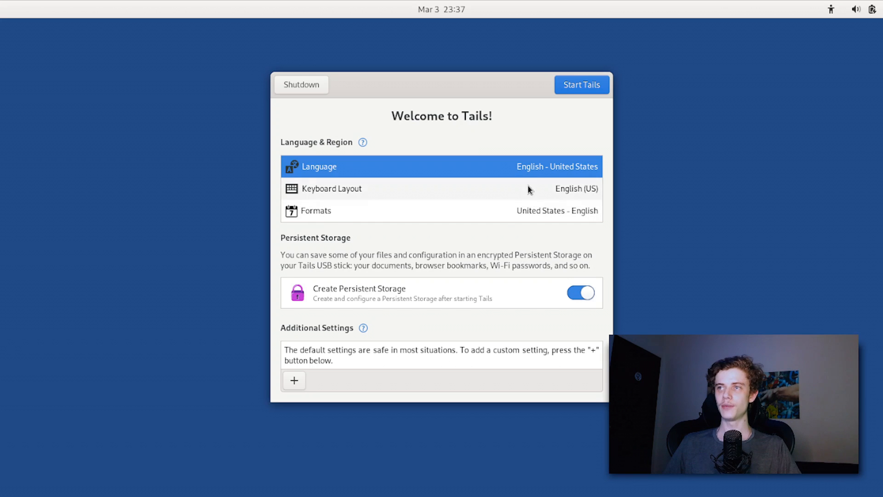
- Set the Tails language to Portuguese - Brazil on the welcome screen
double_click(554, 164)
left_click(539, 163)
scroll(409, 264, "down", 10)
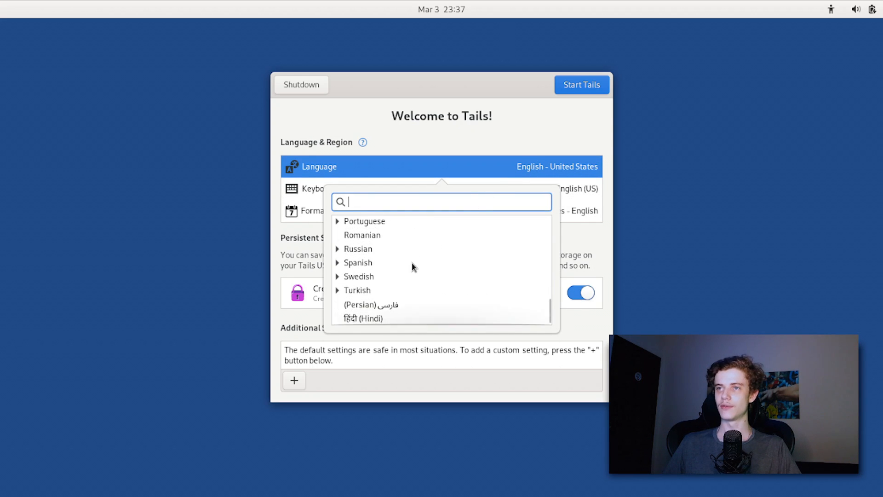
scroll(381, 304, "up", 2)
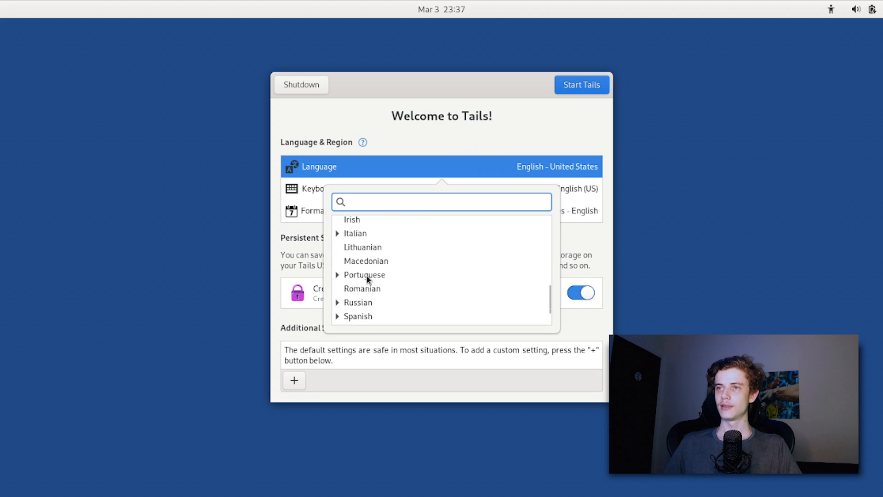
left_click(338, 275)
left_click(385, 291)
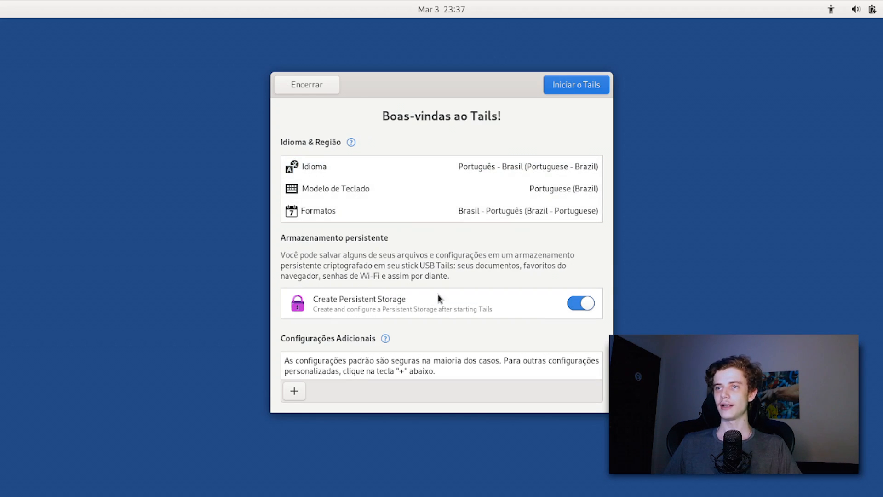
- Look through the additional settings without adding any, and start Tails
left_click(295, 391)
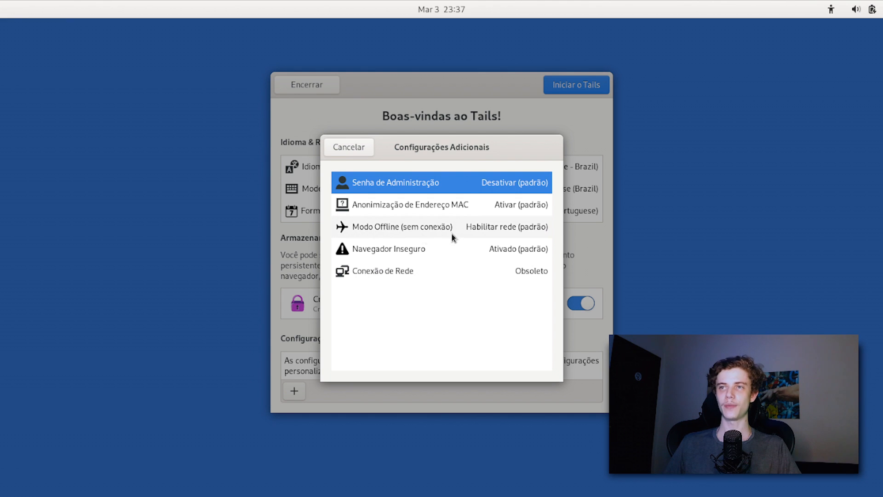
left_click(350, 148)
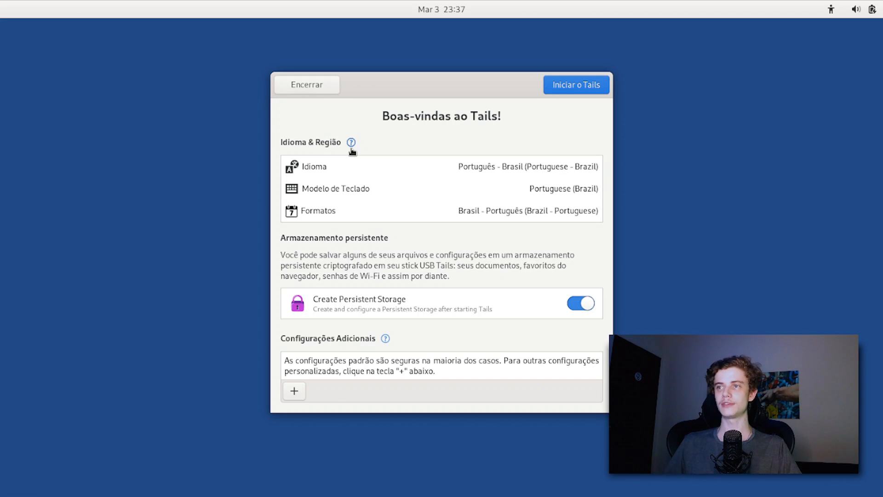
left_click(595, 95)
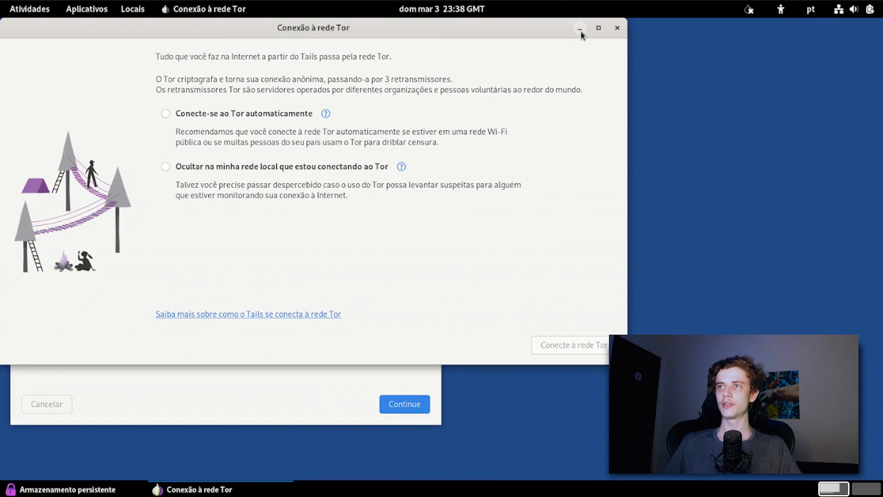
- Minimize the Tor connection window and continue the Persistent Storage setup to the passphrase page
left_click(581, 31)
left_click_drag(228, 57, 328, 41)
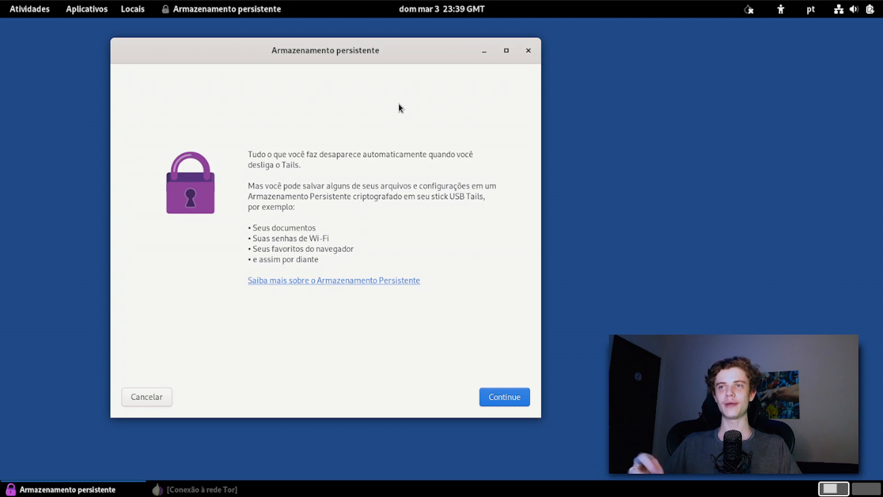
left_click(486, 405)
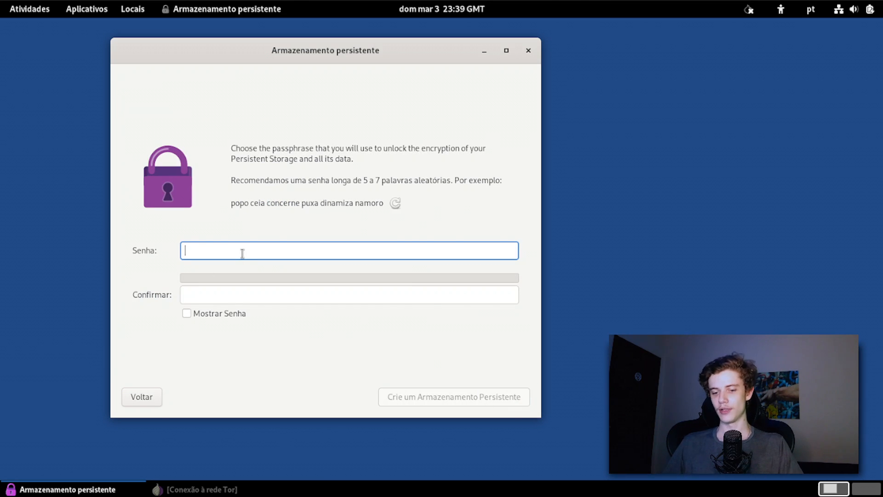
- Enter and confirm the Persistent Storage passphrase with the password shown, and create the Persistent Storage
type("p")
type("•••••")
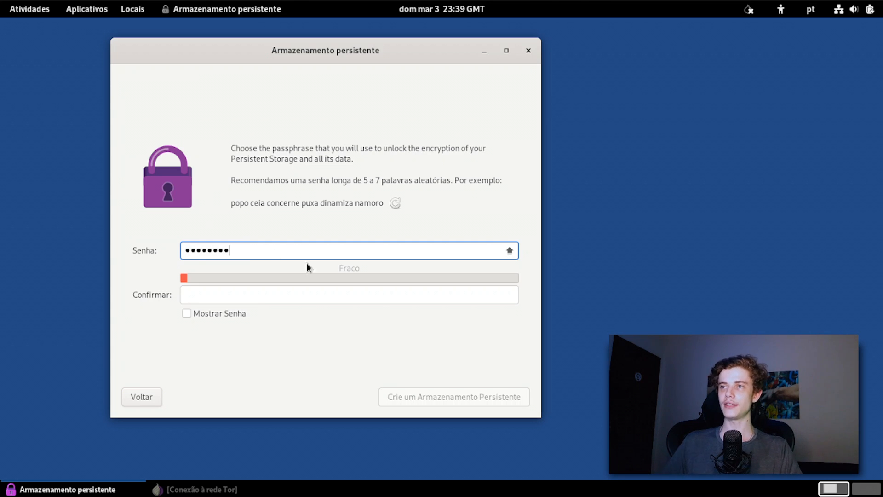
left_click(189, 315)
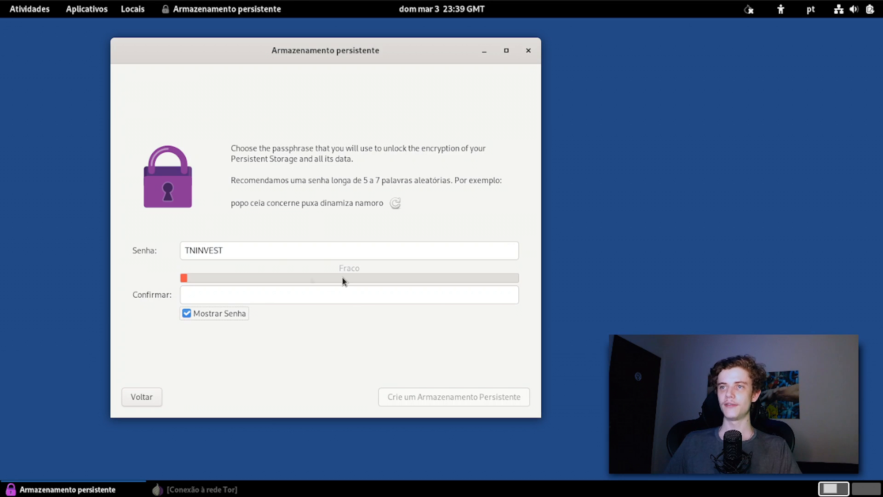
left_click(249, 291)
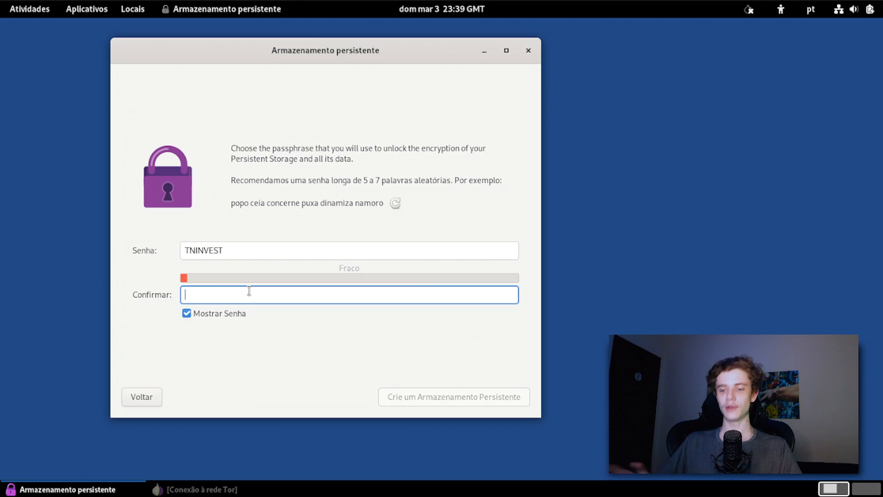
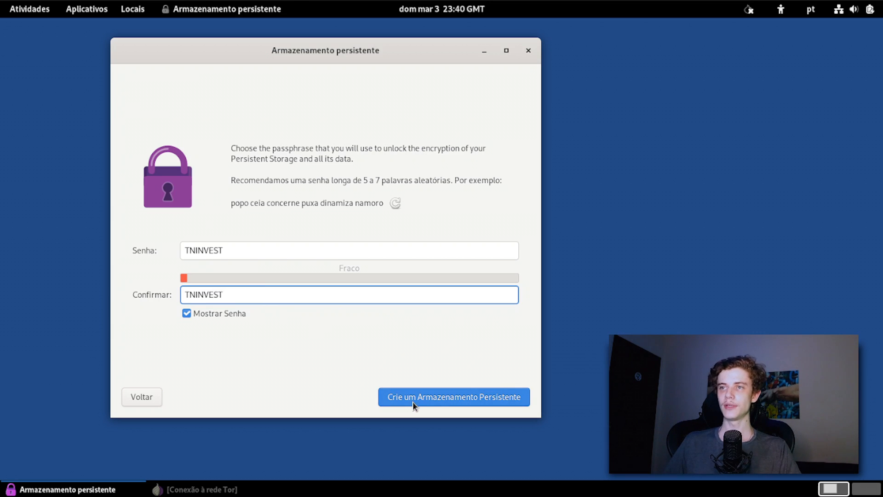
left_click(437, 398)
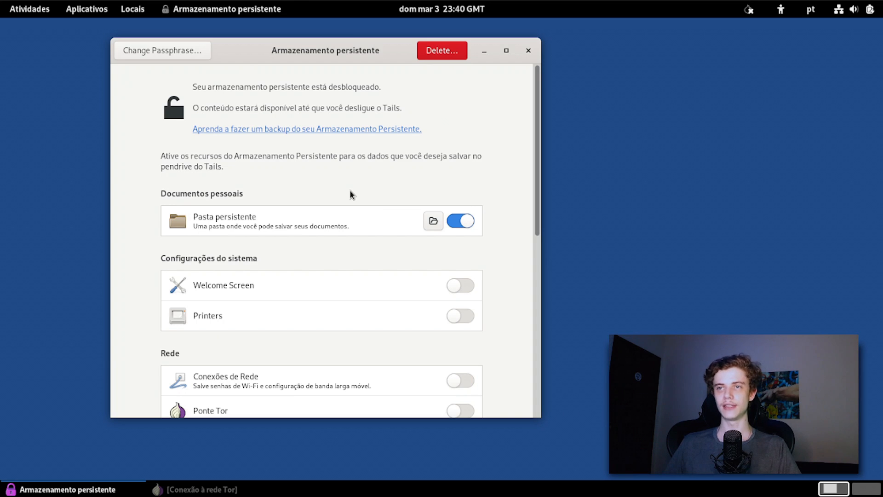
- Turn on persistence for the Welcome Screen and the Electrum Bitcoin wallet
scroll(363, 149, "down", 2)
left_click(459, 247)
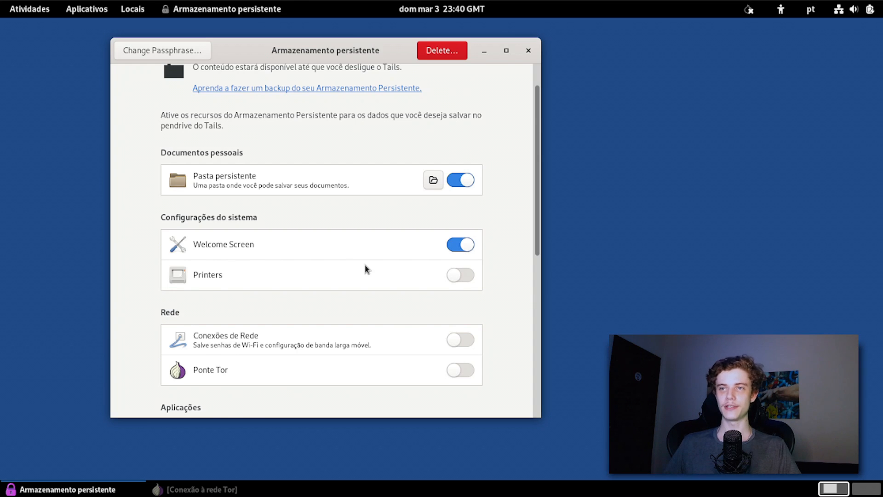
scroll(373, 266, "down", 3)
scroll(377, 257, "down", 3)
scroll(334, 255, "down", 3)
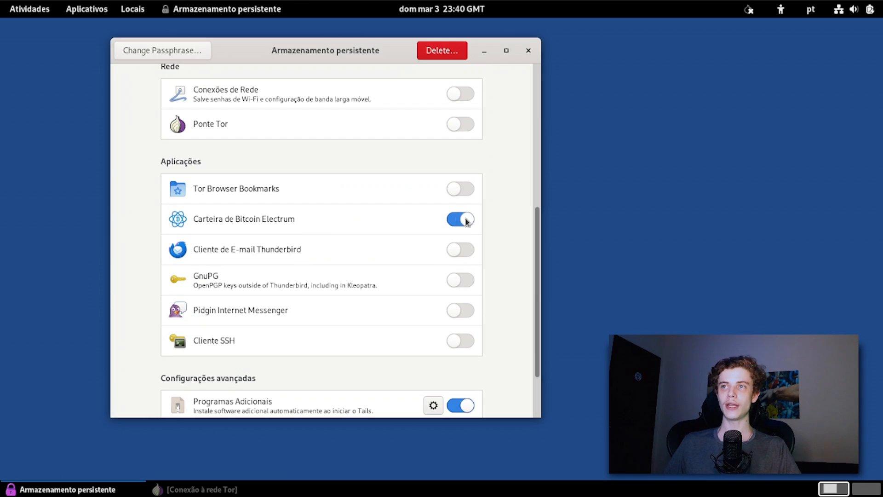
- Review the full list of Persistent Storage features and close the Persistent Storage window
scroll(515, 233, "down", 3)
scroll(515, 234, "up", 10)
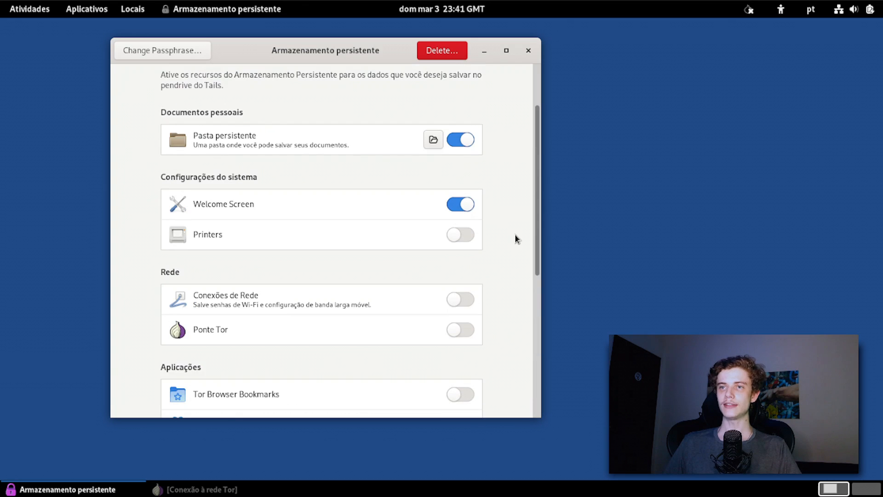
scroll(515, 207, "down", 8)
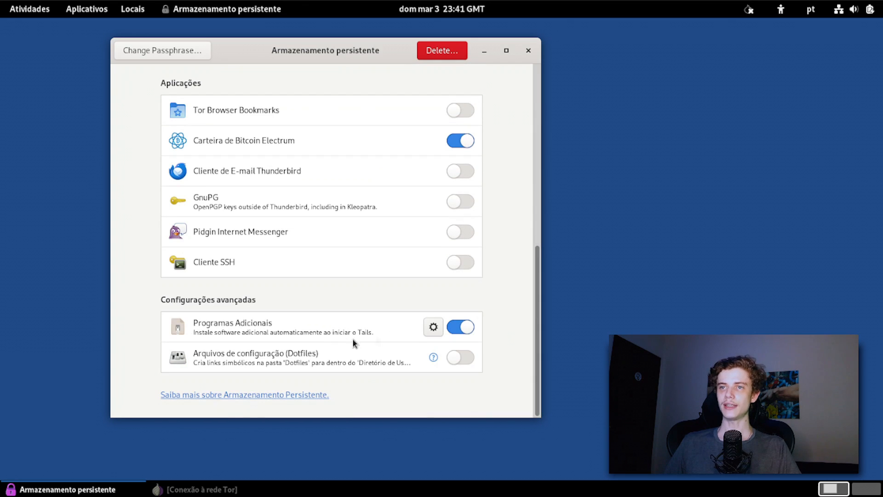
scroll(491, 275, "up", 3)
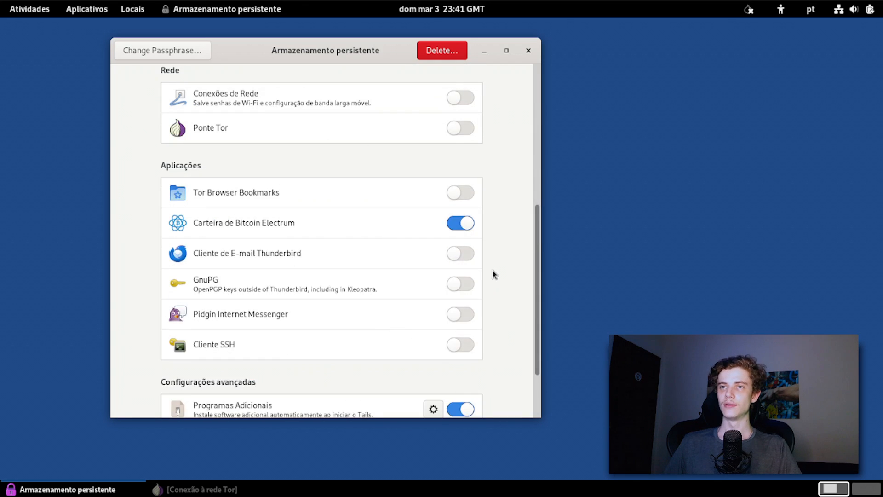
scroll(493, 270, "up", 6)
scroll(489, 259, "down", 8)
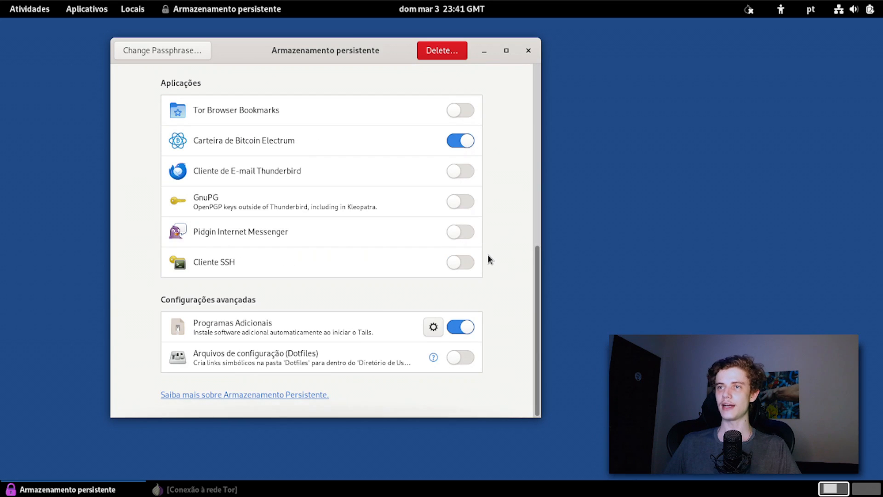
scroll(500, 279, "up", 8)
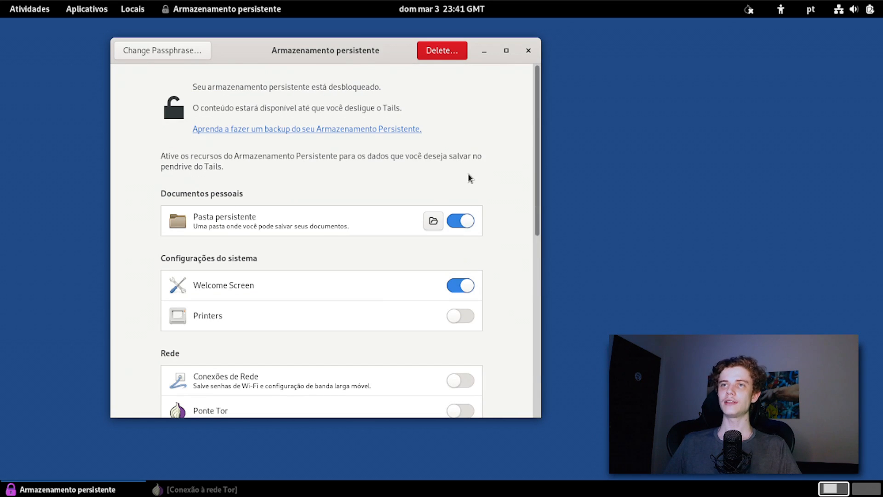
scroll(489, 186, "down", 8)
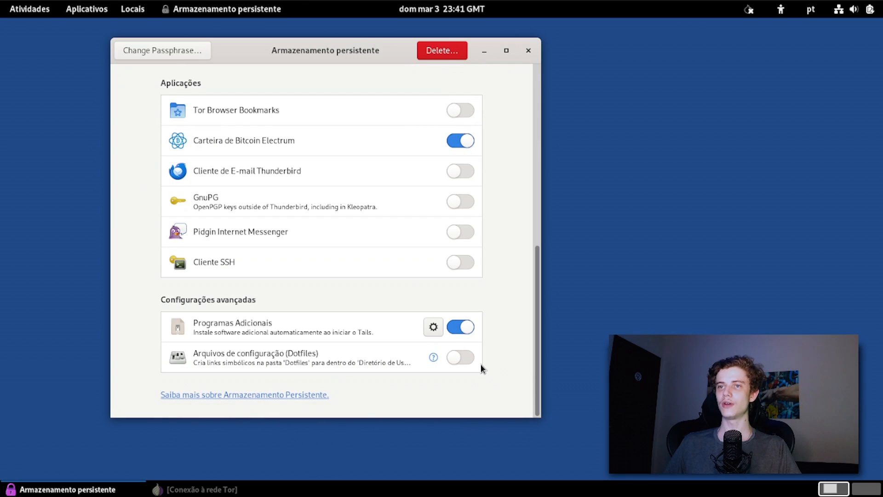
scroll(494, 346, "up", 8)
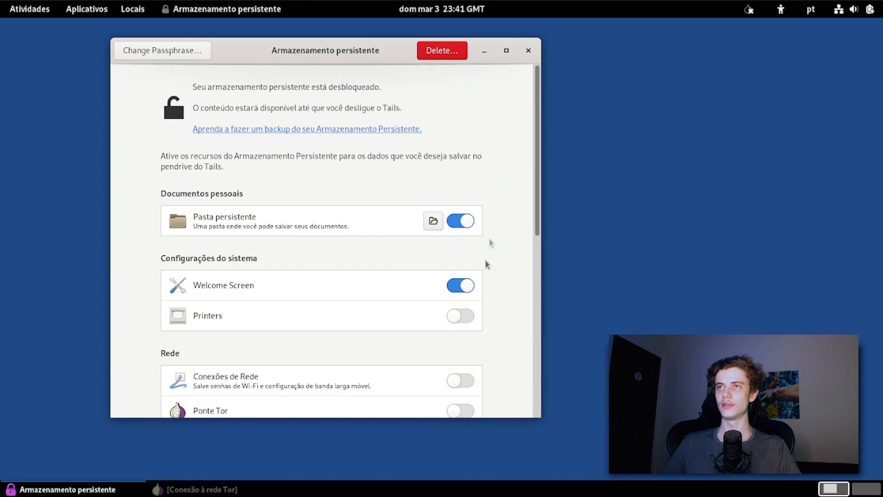
left_click(528, 51)
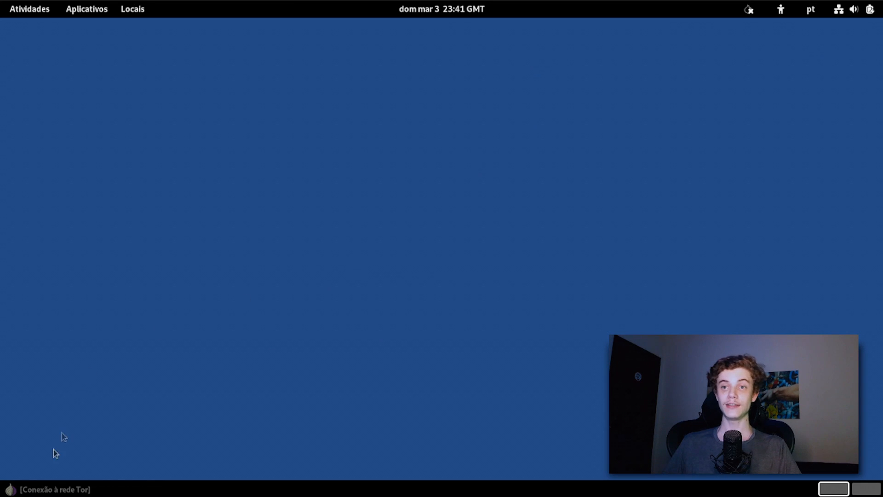
- Restore the Tor connection window and connect to Tor automatically without configuring a bridge
left_click(54, 490)
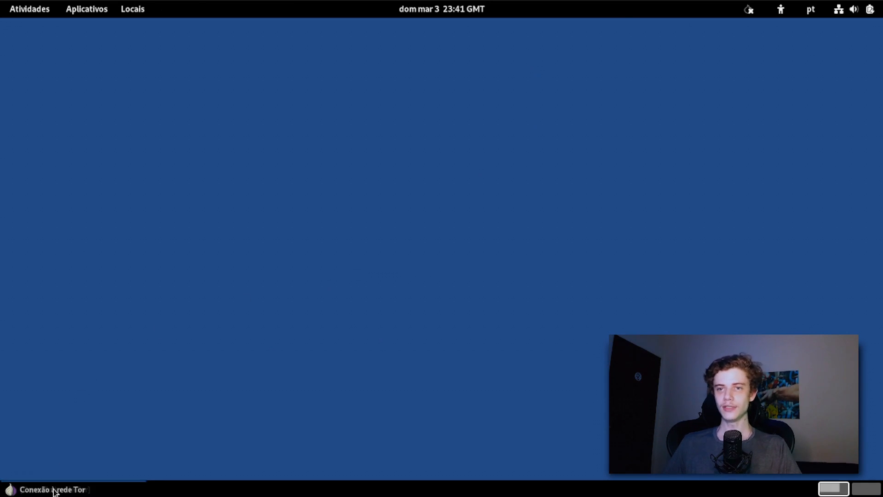
left_click_drag(262, 30, 301, 50)
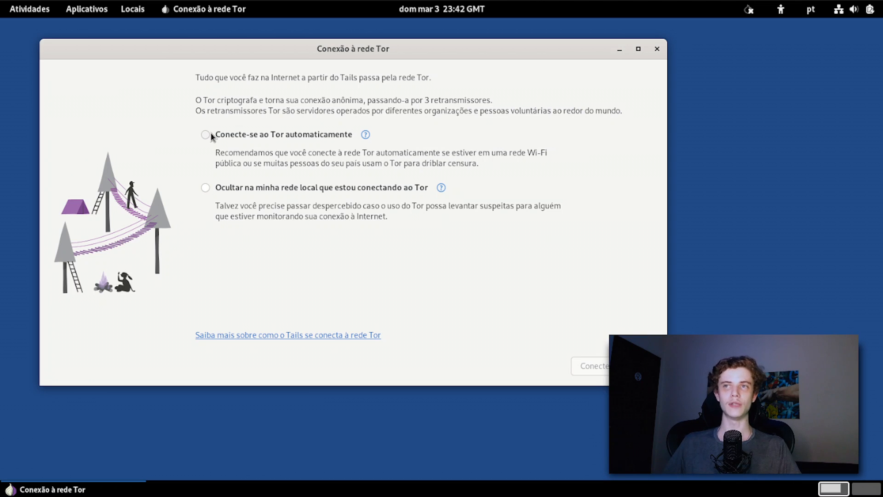
left_click(210, 133)
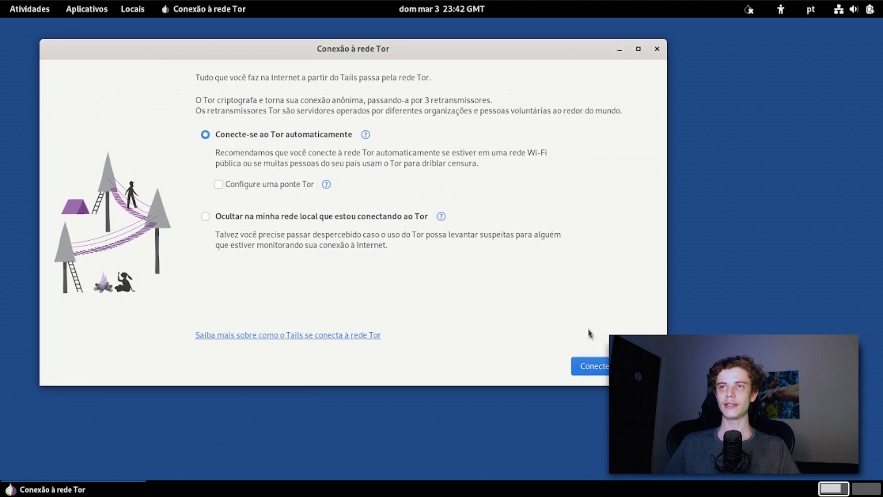
left_click(603, 367)
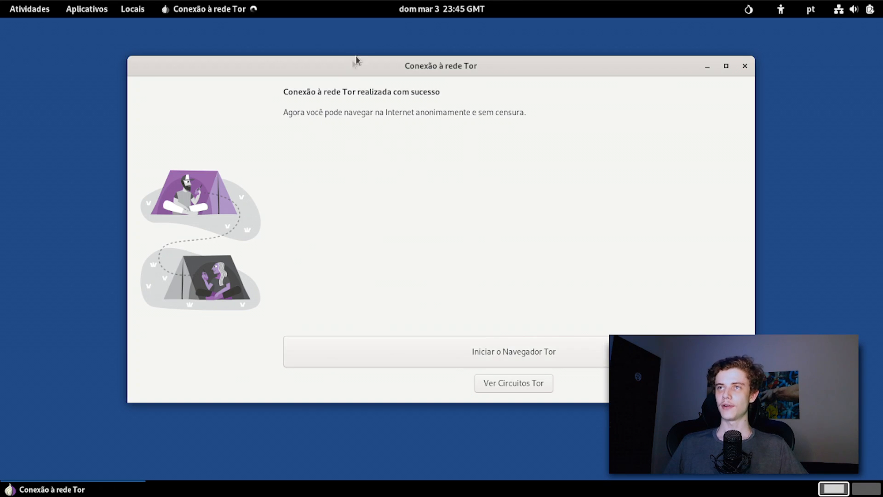
- Start Tor Browser, search the web for "IAN COLEMANN", and look over the results
left_click_drag(357, 63, 328, 51)
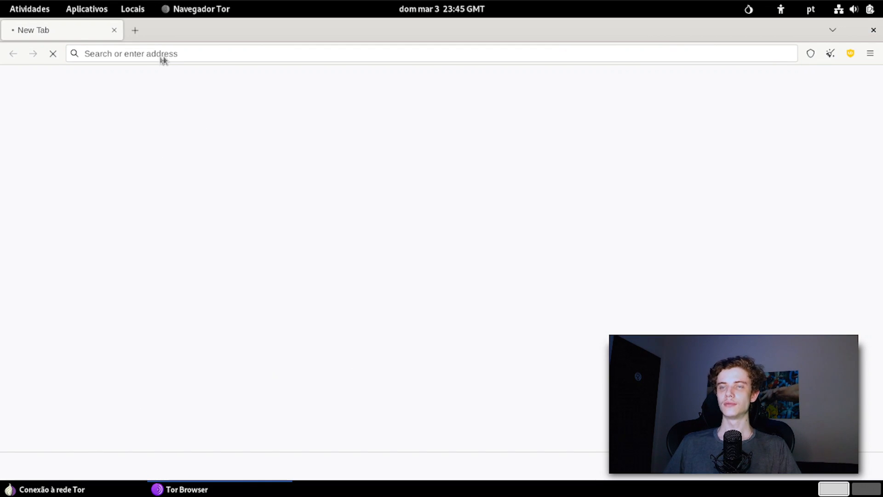
left_click(216, 52)
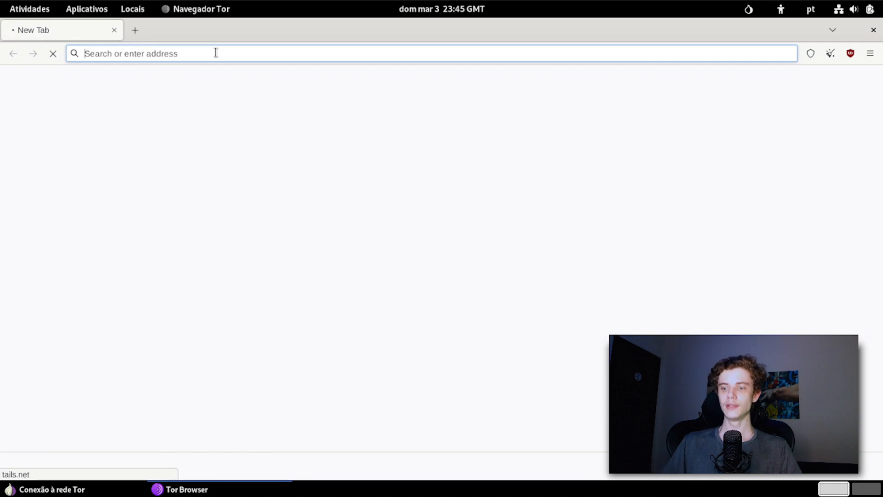
type("IAN")
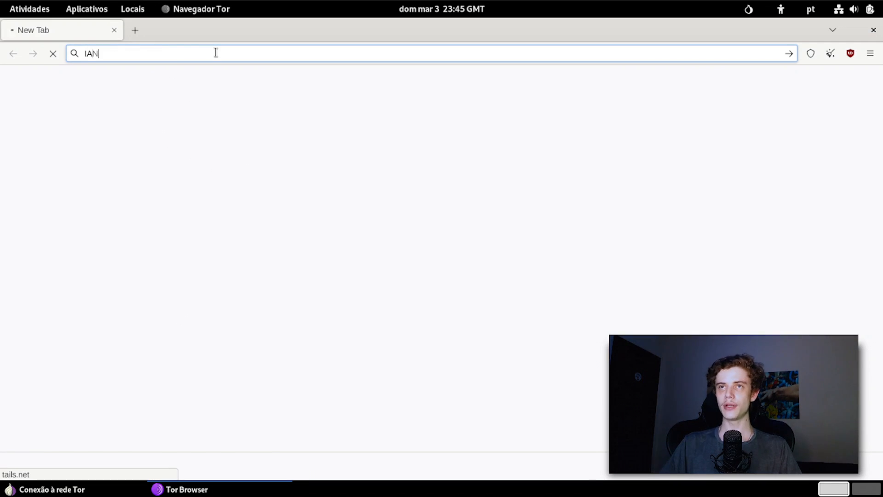
type(" COLEMANN")
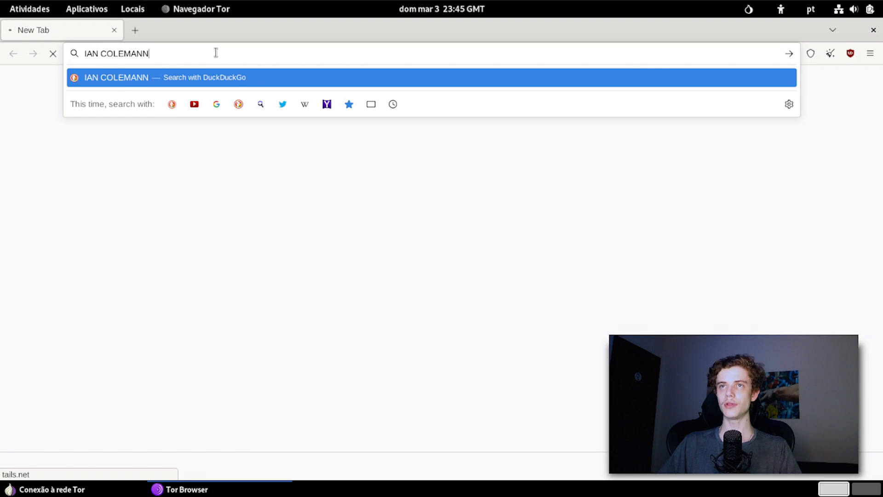
key("Return")
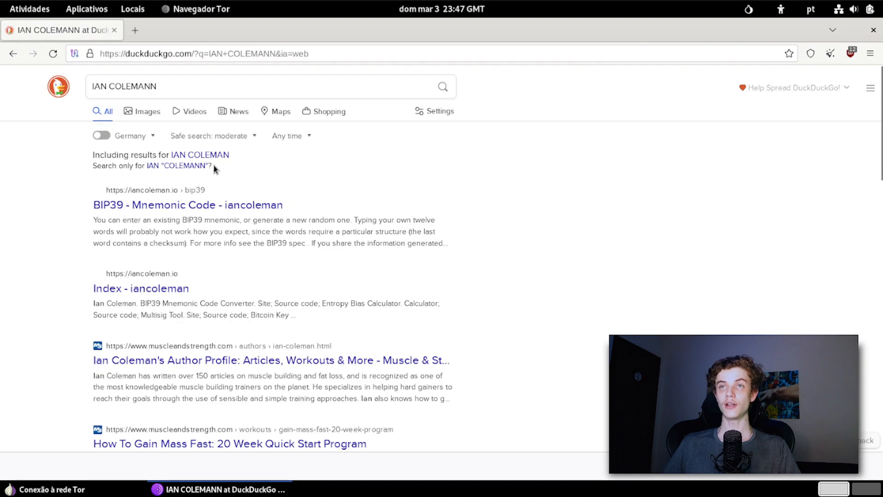
scroll(215, 167, "down", 3)
scroll(214, 168, "up", 3)
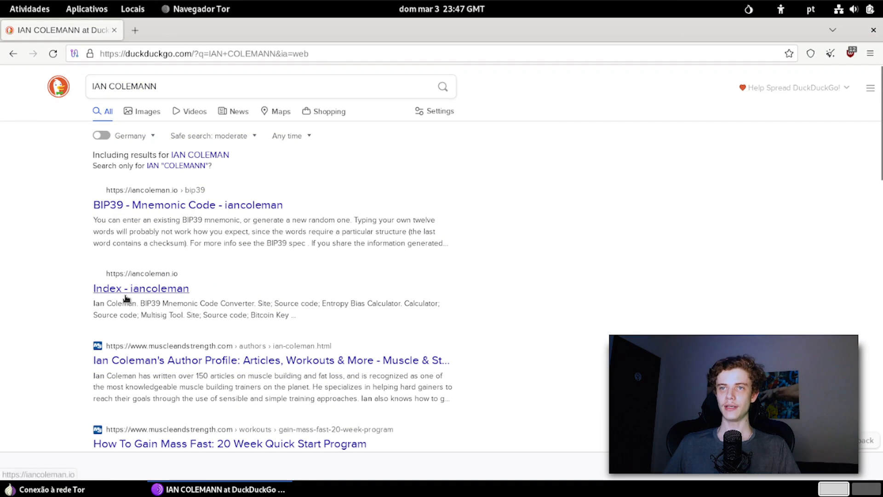
- Open the BIP39 - Mnemonic Code page from the search results and go through it to the Offline Usage section
left_click(138, 206)
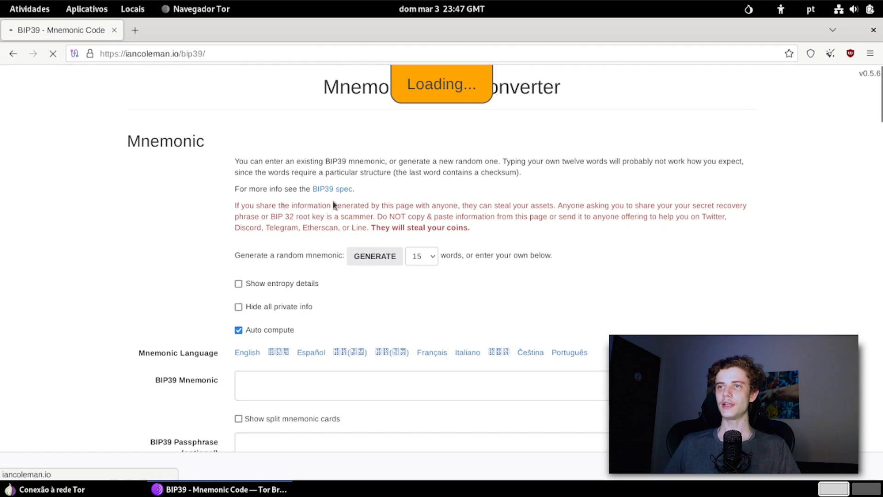
scroll(248, 200, "down", 3)
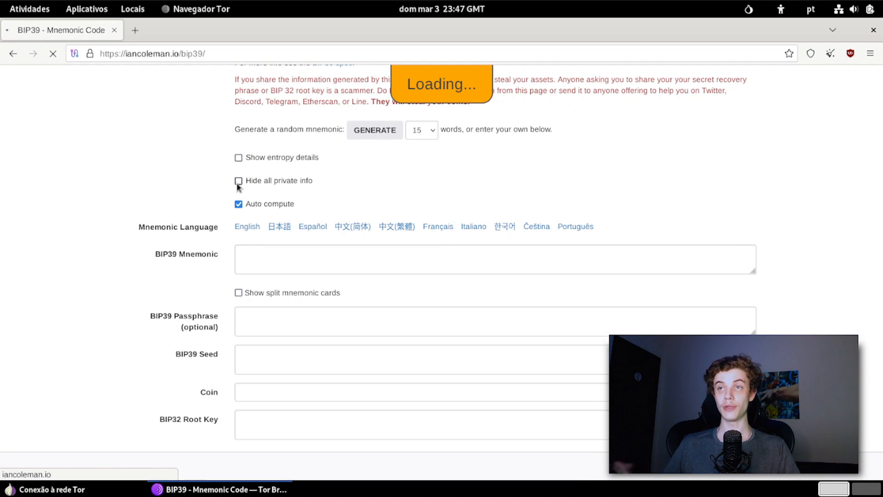
scroll(540, 123, "down", 10)
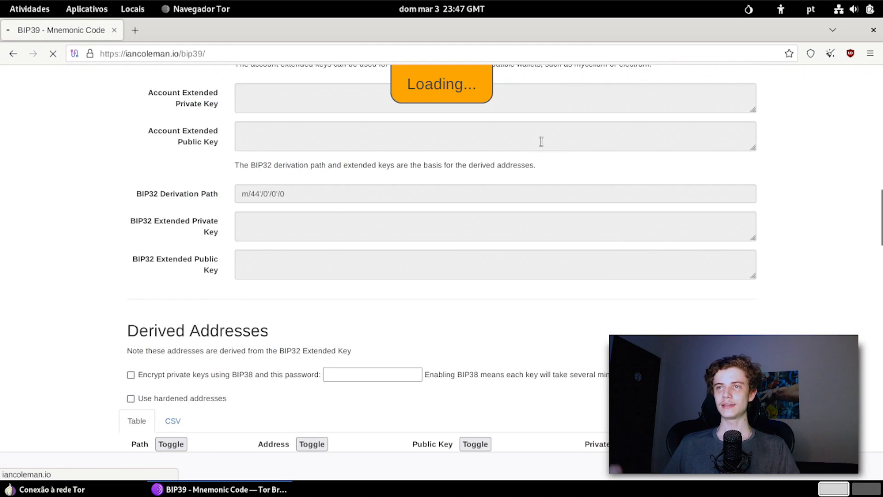
scroll(552, 152, "down", 6)
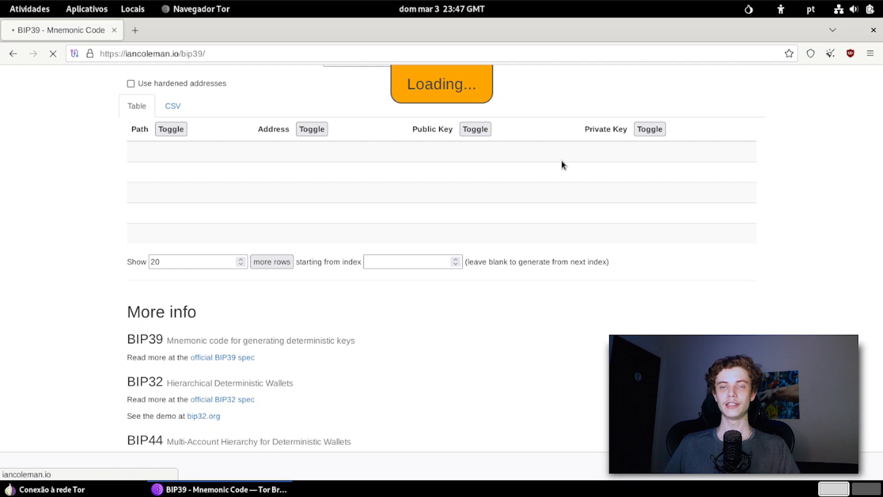
scroll(542, 179, "down", 10)
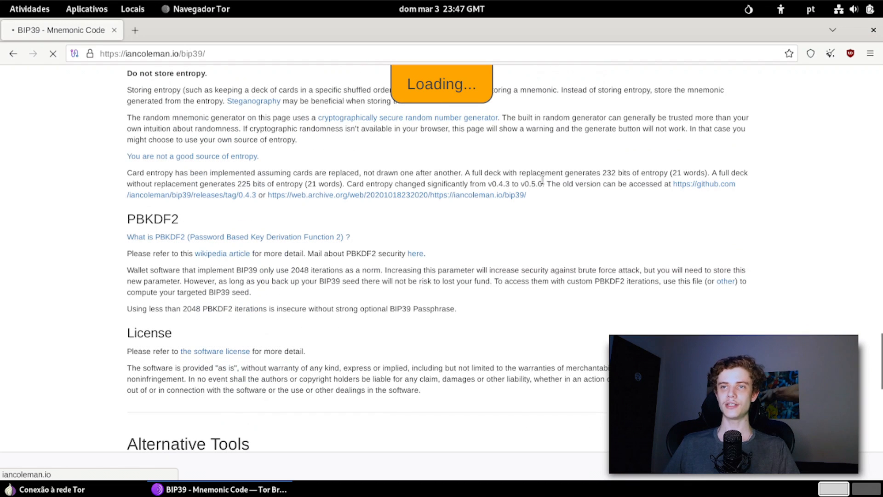
scroll(505, 202, "down", 7)
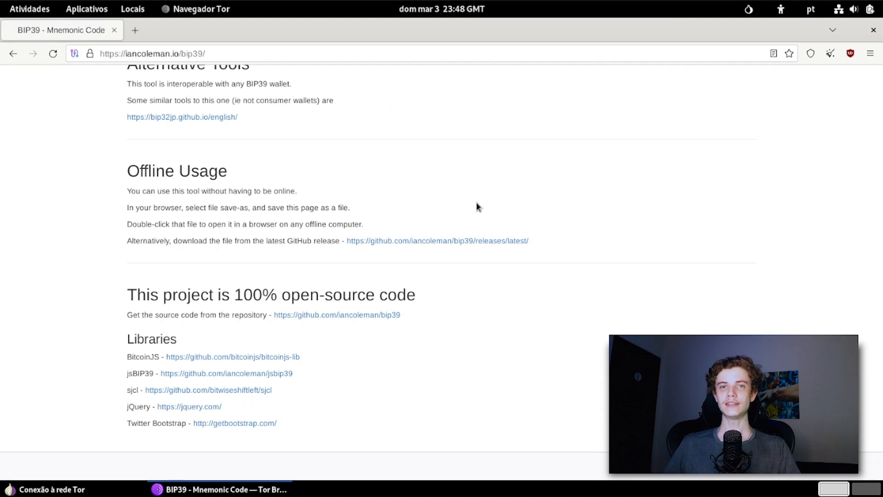
- Open the latest GitHub release from the Offline Usage section in a separate tab and close the BIP39 page
middle_click(406, 242)
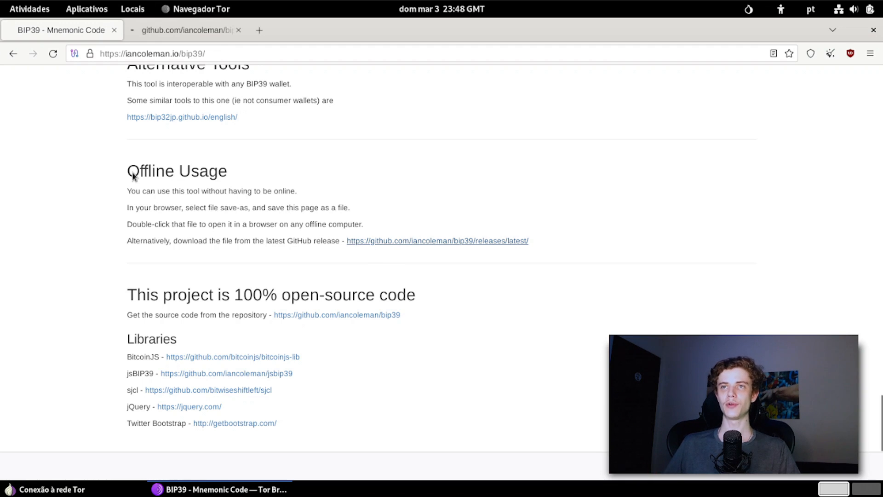
left_click_drag(128, 171, 228, 171)
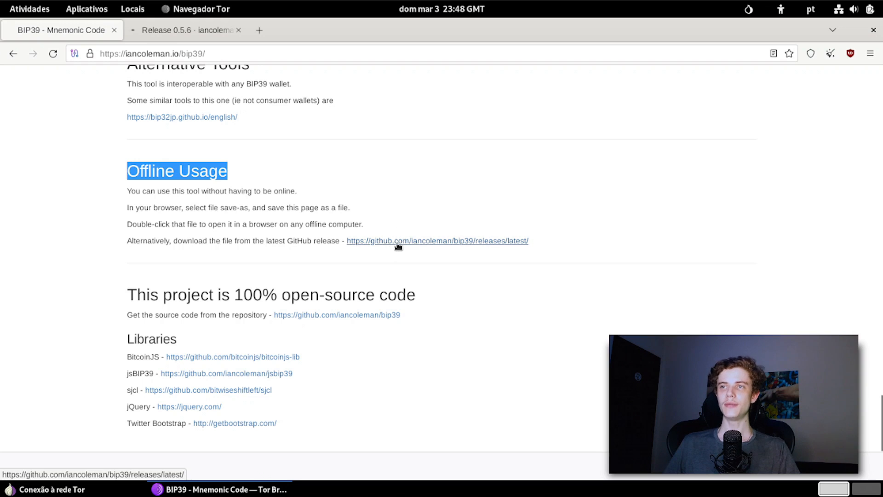
left_click(167, 35)
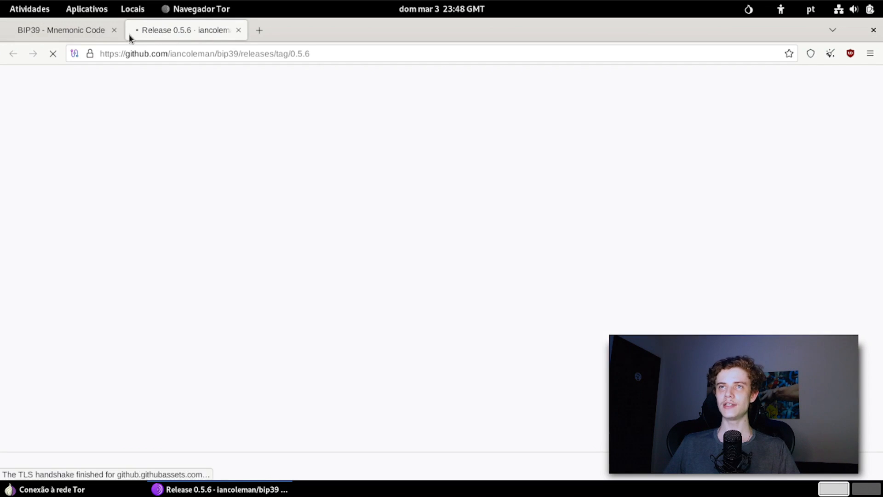
left_click(114, 31)
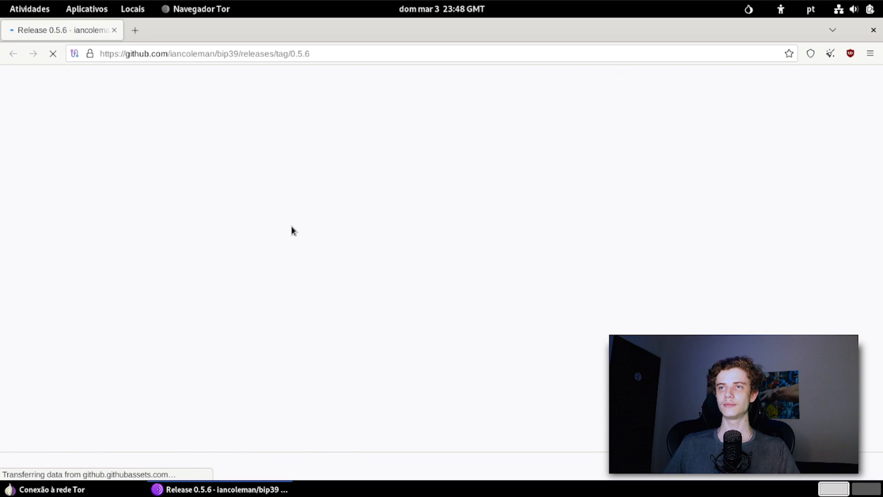
- Download bip39-standalone.html from the release assets and save it in the Downloads folder
scroll(292, 230, "down", 7)
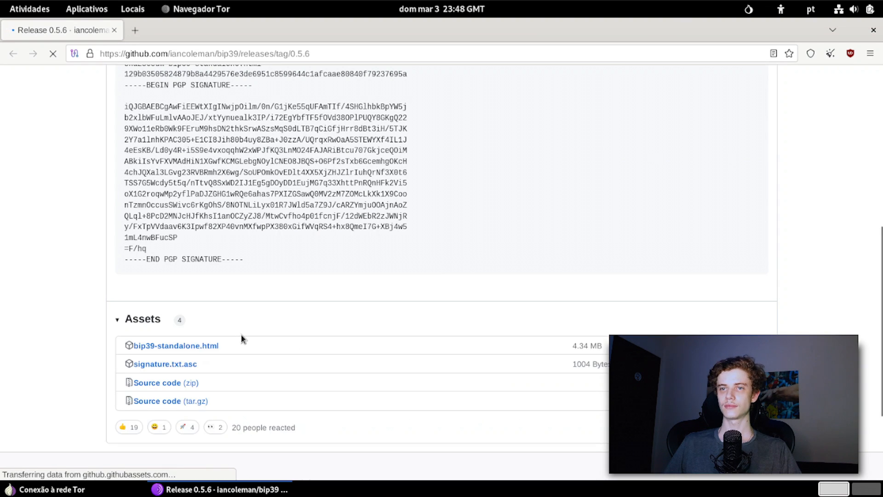
scroll(242, 339, "down", 2)
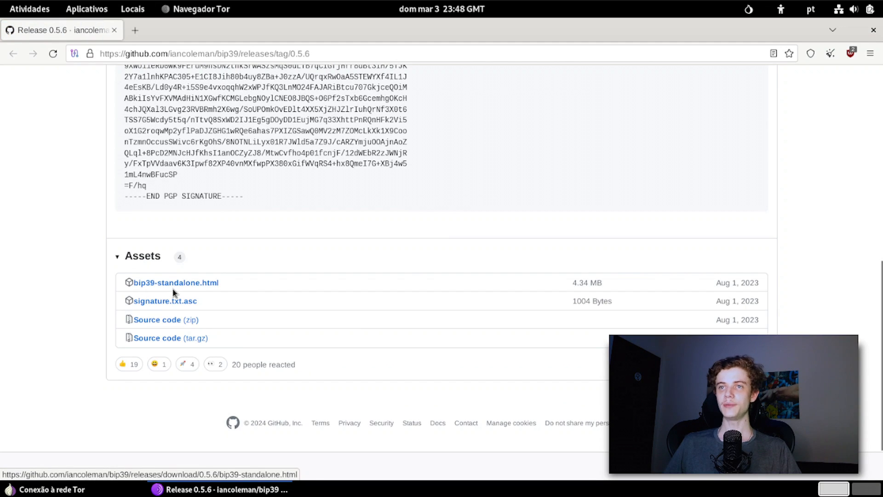
left_click(170, 283)
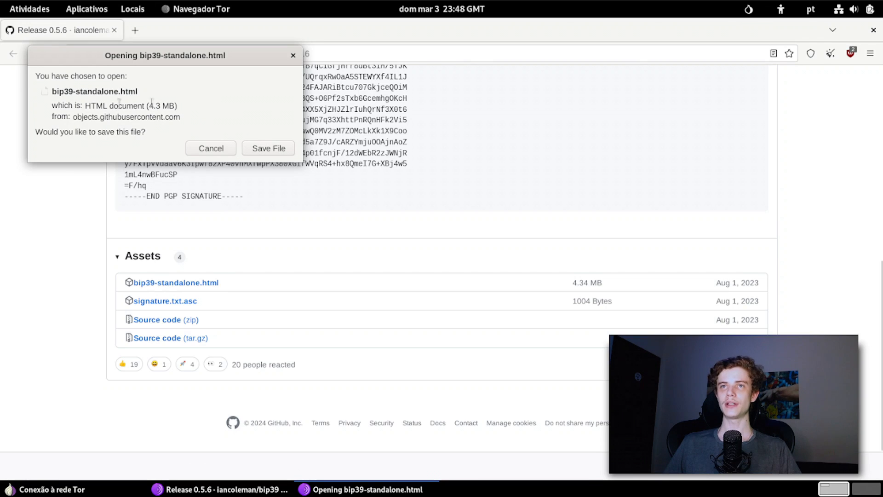
left_click(272, 148)
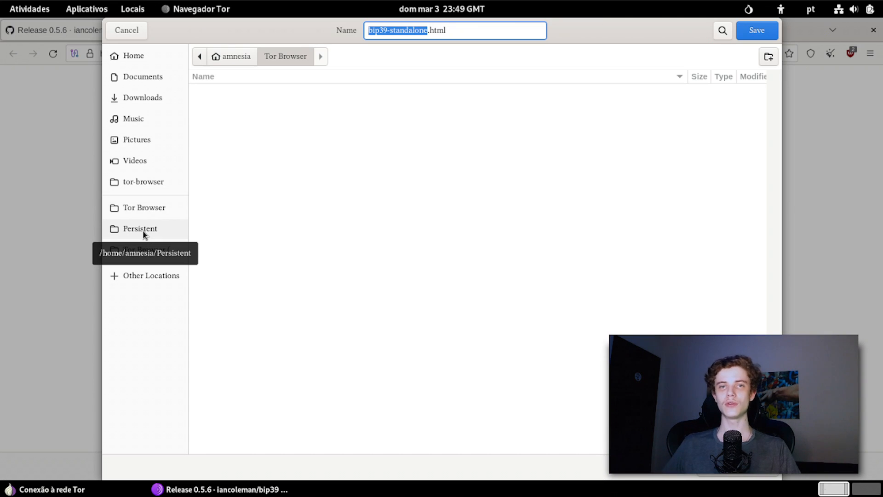
left_click(139, 101)
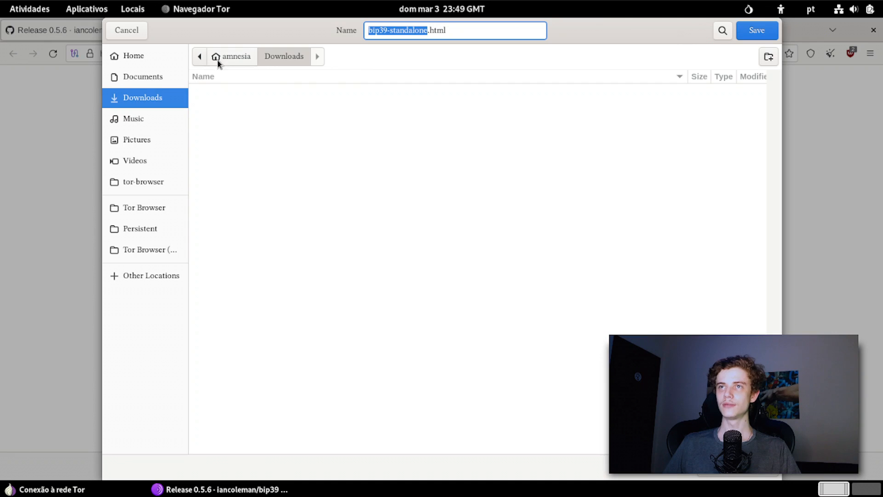
left_click(751, 33)
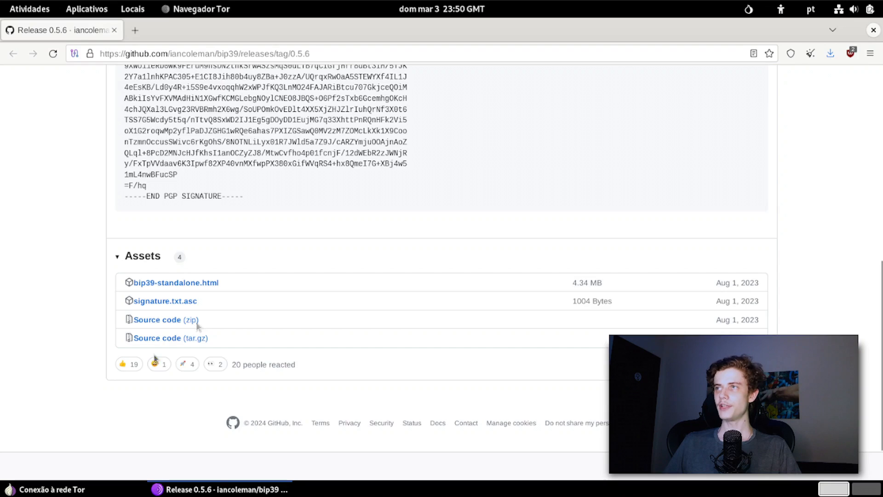
- Close Tor Browser and the Tor connection window, and turn off the wired network connection
left_click(874, 31)
left_click(716, 57)
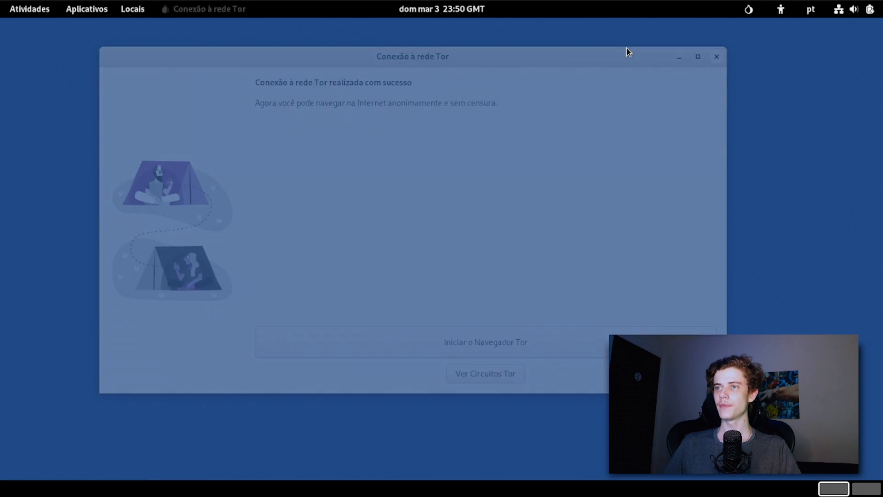
left_click(842, 10)
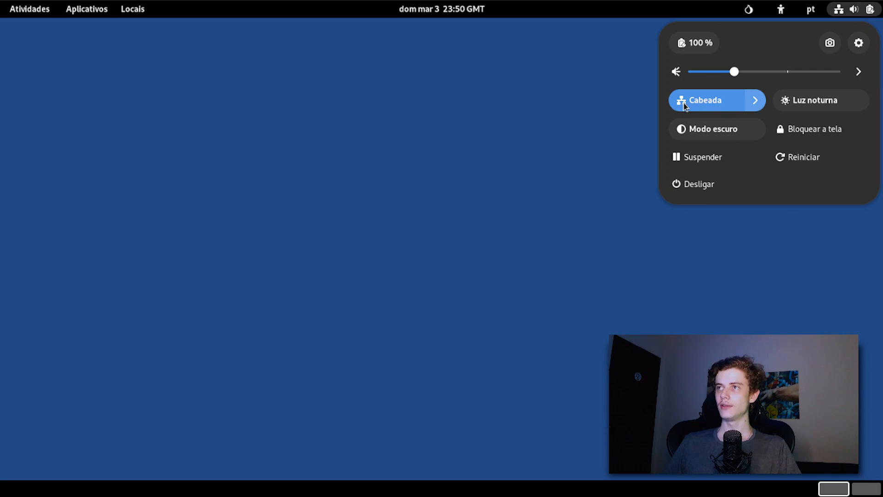
left_click(684, 103)
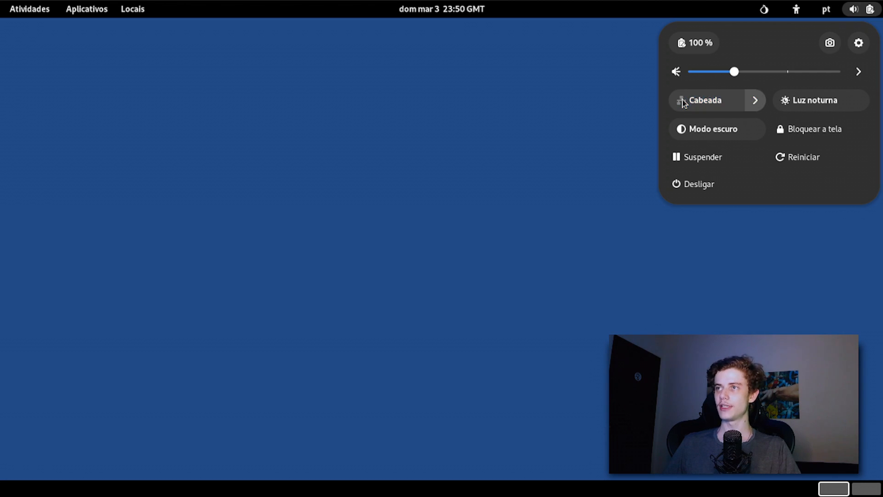
left_click(603, 81)
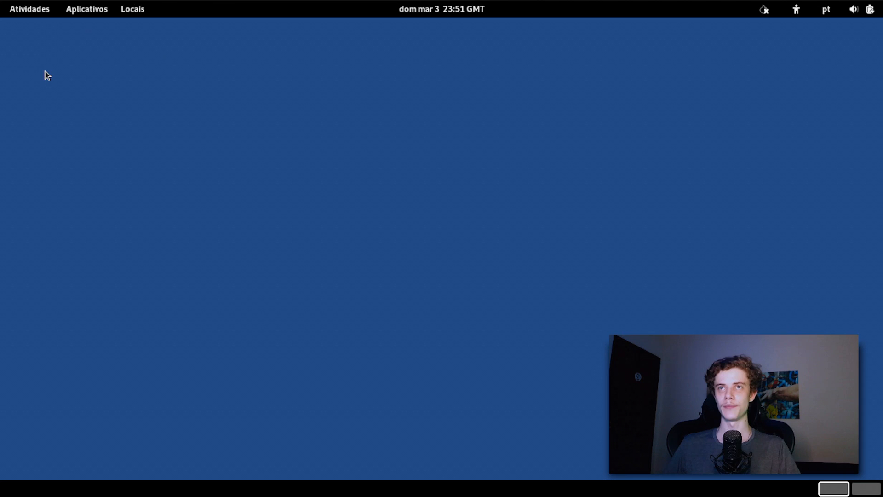
- Open bip39-standalone.html from the Downloads folder in the file manager and close the file manager window
left_click(83, 11)
mouse_move(50, 57)
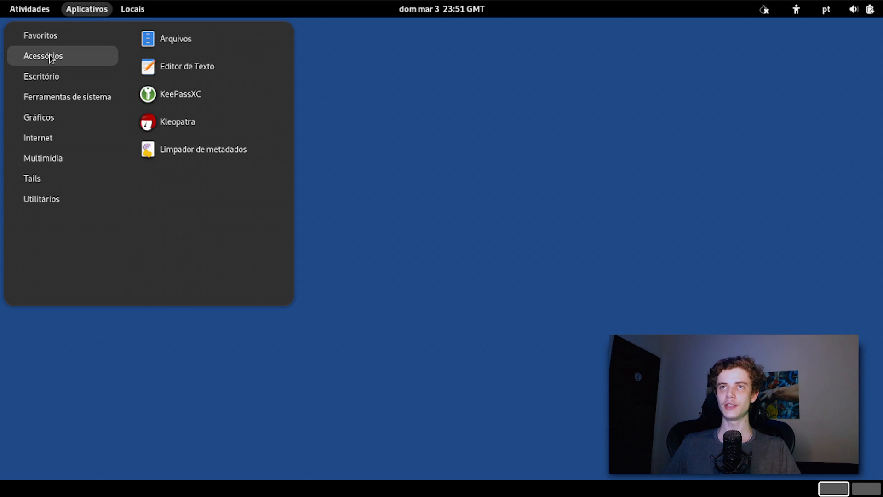
left_click(189, 44)
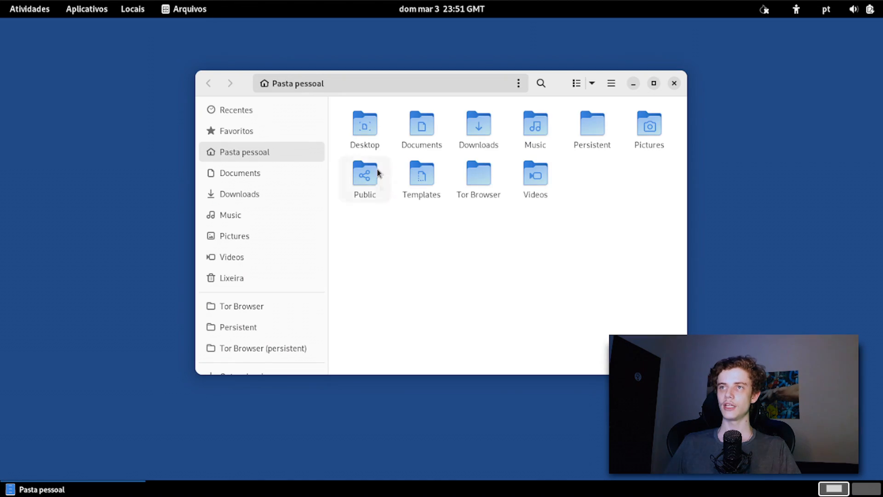
left_click(254, 195)
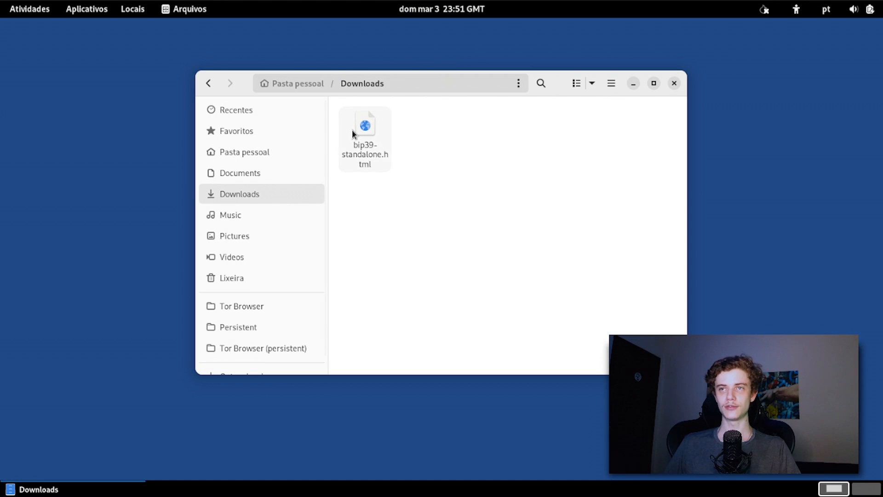
left_click(365, 127)
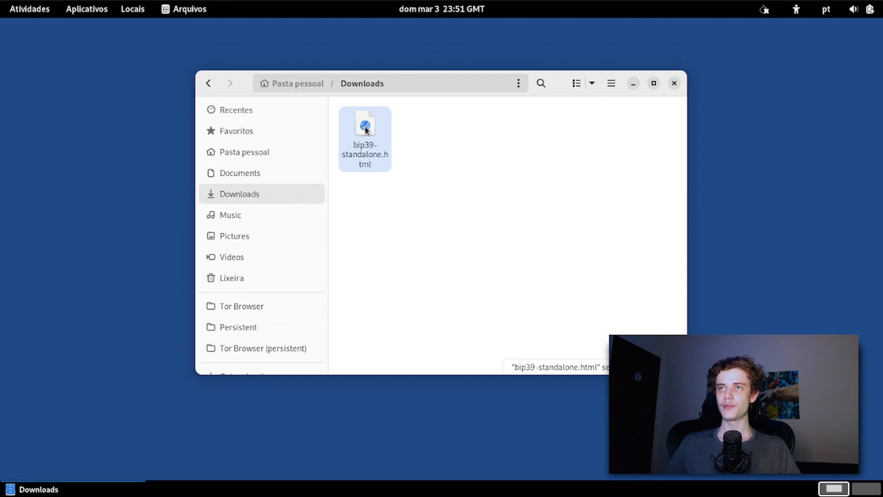
left_click(675, 83)
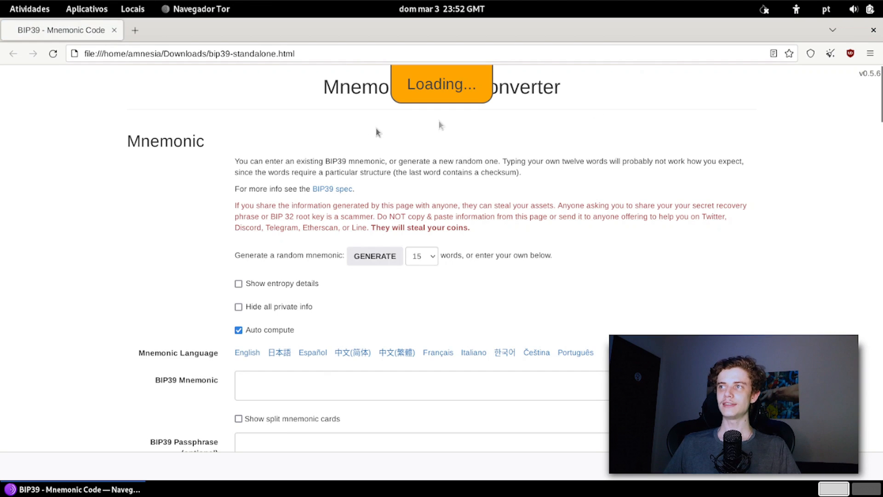
- Test that the browser is offline by searching for "google" in a new tab, and close that tab
left_click(134, 36)
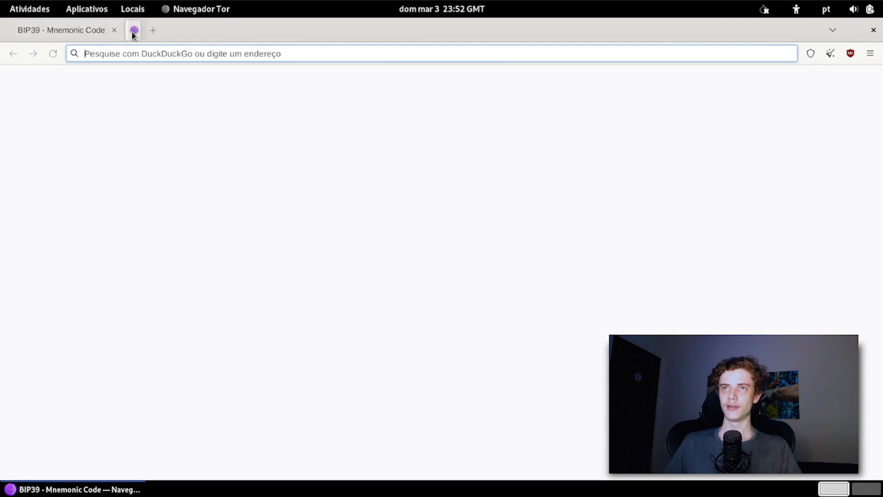
type("google")
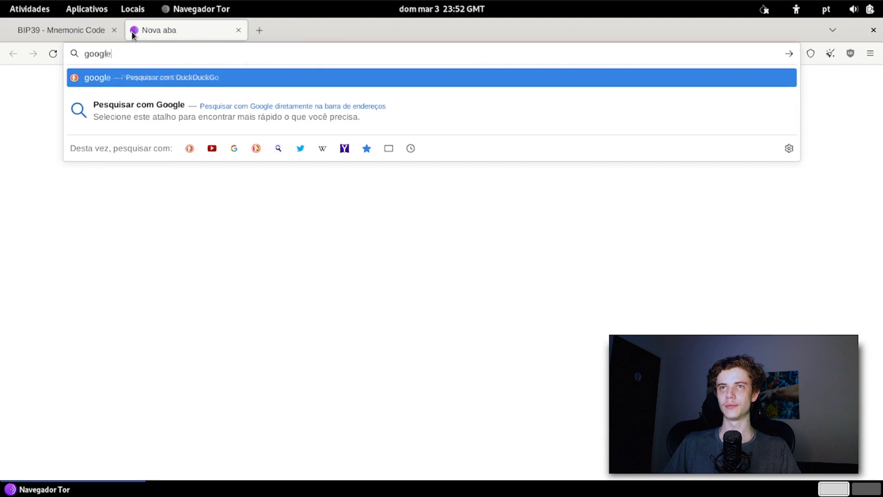
key("Return")
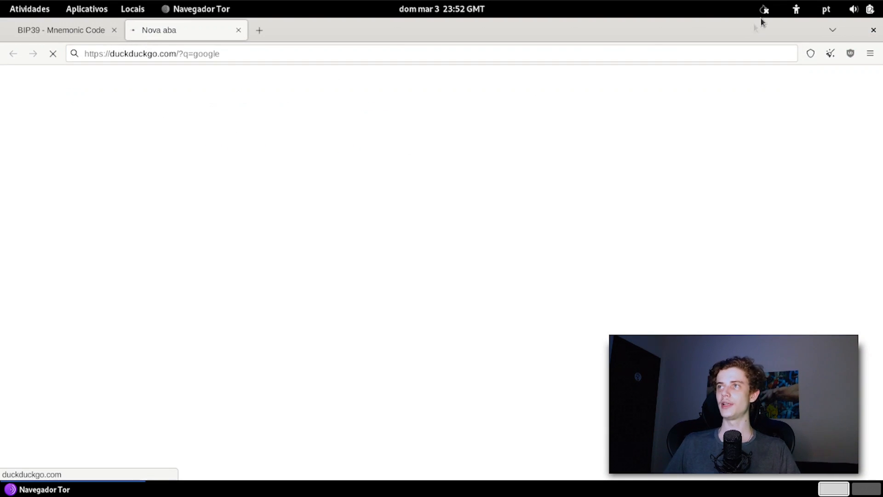
left_click(238, 30)
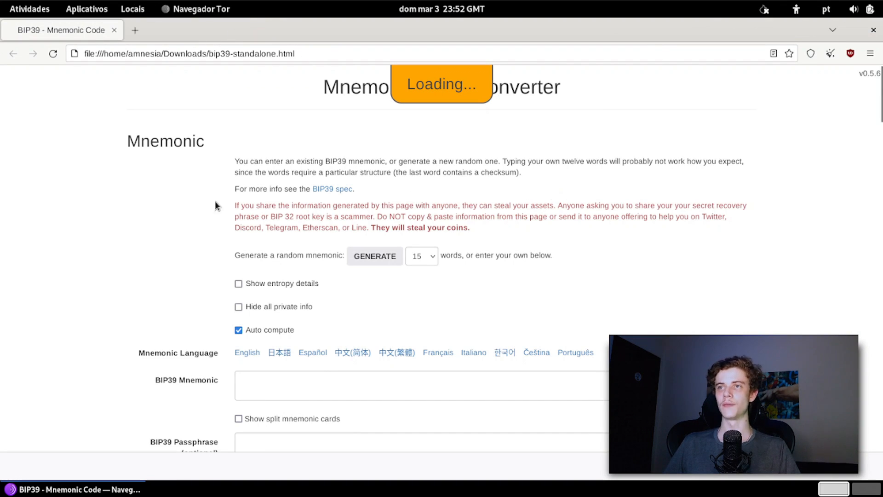
- Set the random mnemonic length to 12 words, leave entropy details off, and try to generate the mnemonic
scroll(472, 179, "down", 3)
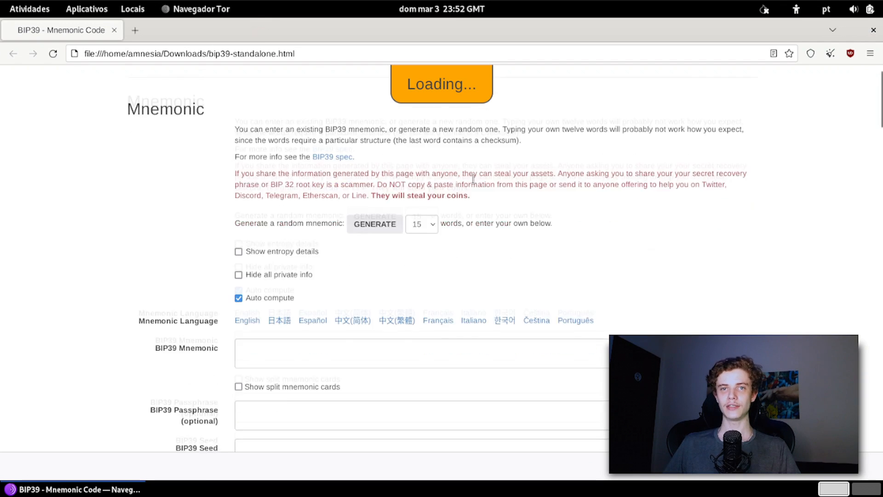
scroll(460, 184, "up", 2)
left_click(431, 196)
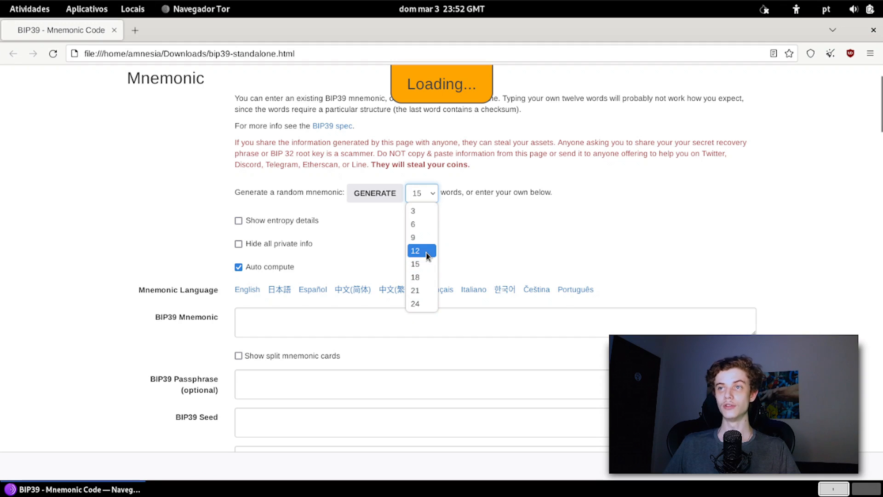
left_click(413, 251)
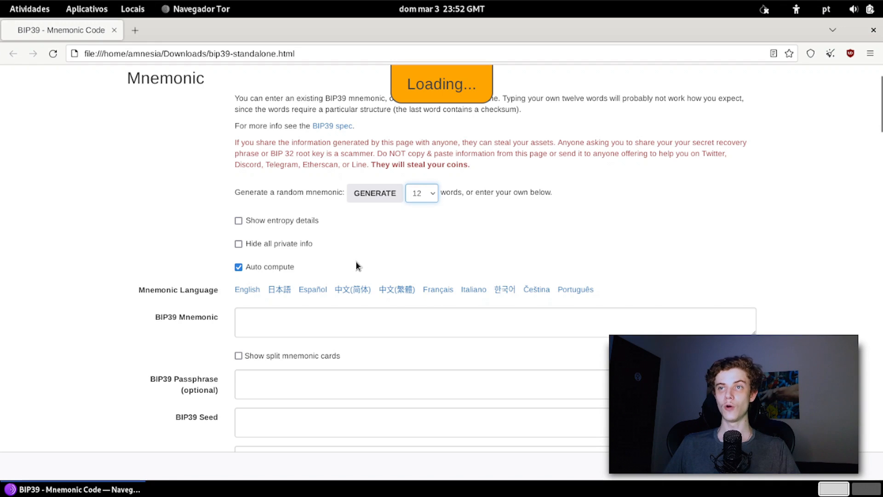
left_click(239, 222)
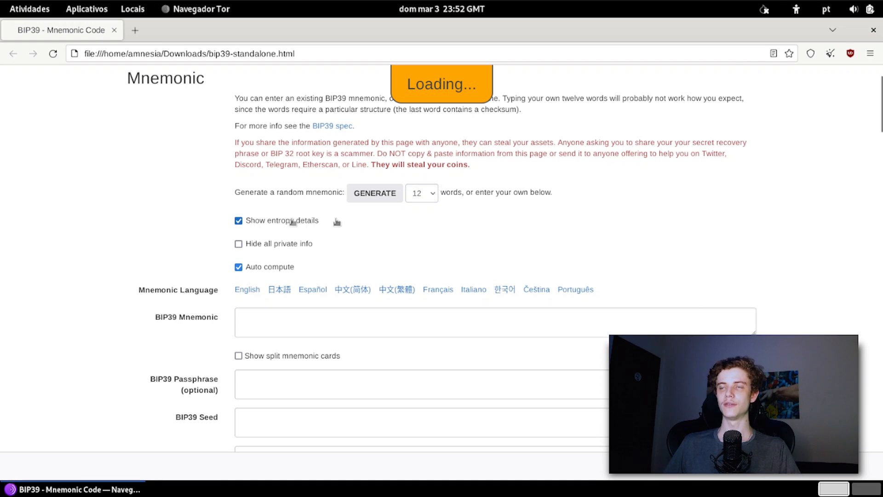
left_click(238, 222)
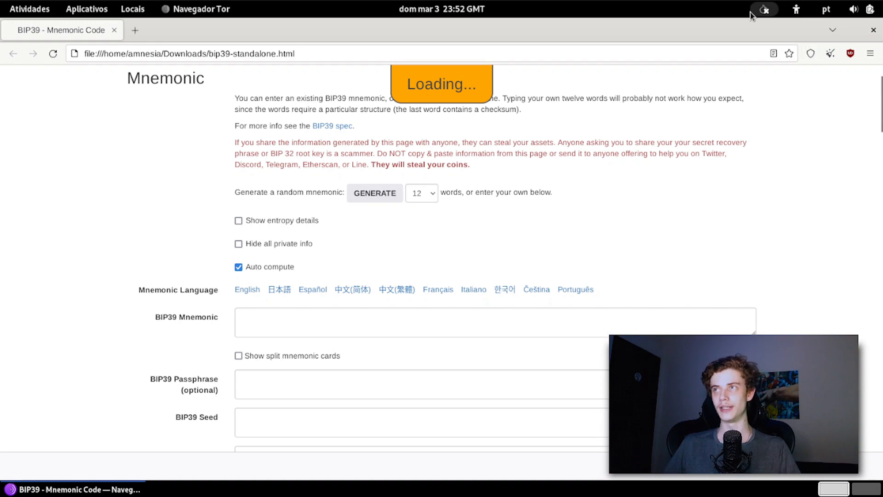
left_click(365, 196)
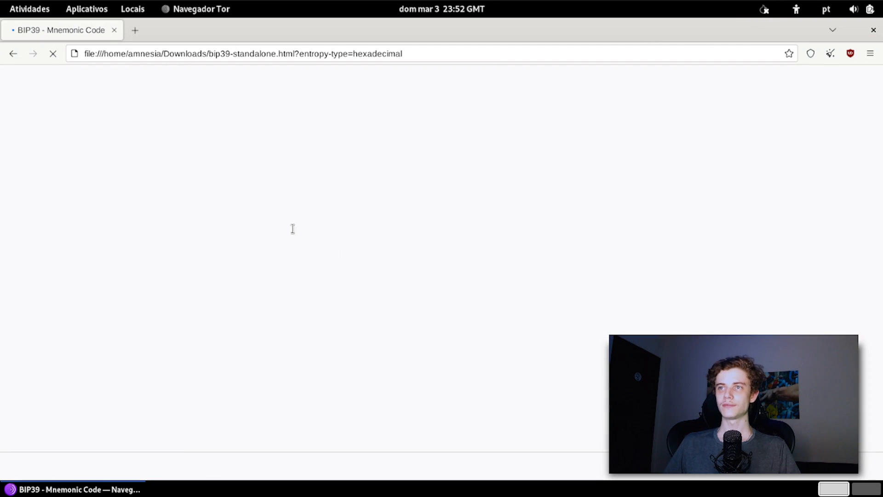
- Set the random mnemonic length to 12 words and generate a new BIP39 mnemonic
scroll(400, 221, "down", 2)
left_click(427, 193)
left_click(427, 250)
left_click(380, 196)
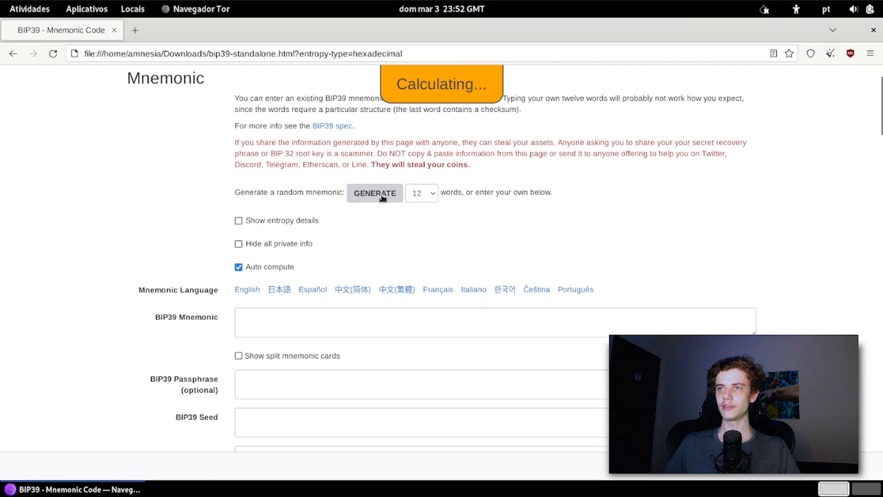
scroll(424, 199, "down", 3)
scroll(385, 187, "up", 3)
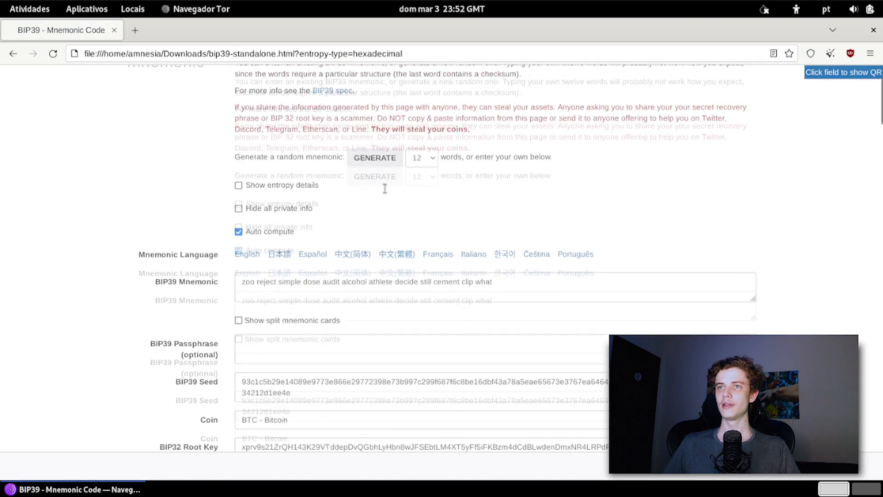
- Show the entropy details of the generated mnemonic, examine the entropy values and types, and hide them again
left_click(239, 221)
left_click(398, 233)
scroll(399, 235, "down", 3)
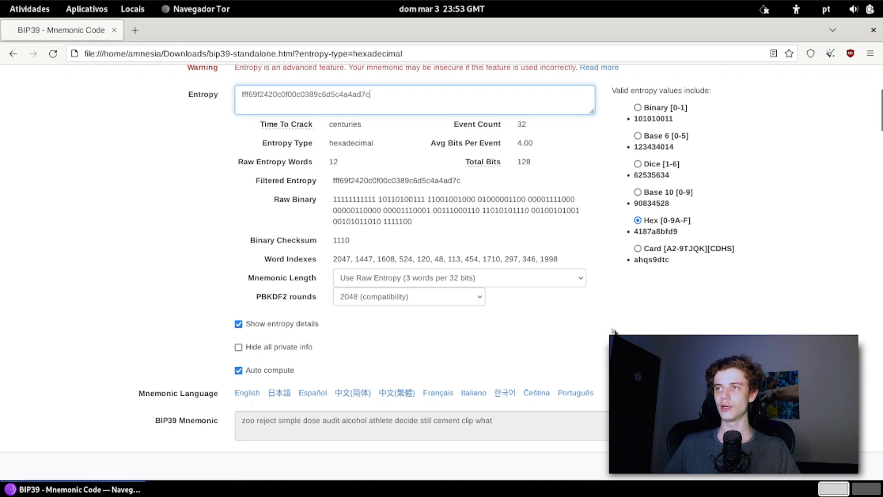
left_click(237, 325)
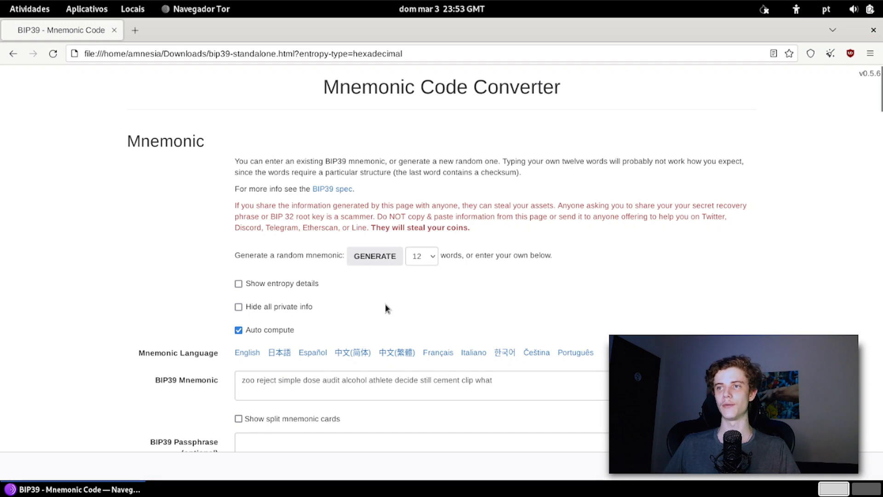
- Examine the generated mnemonic, BIP39 seed, BIP32 root key and derivation path sections
scroll(386, 305, "down", 3)
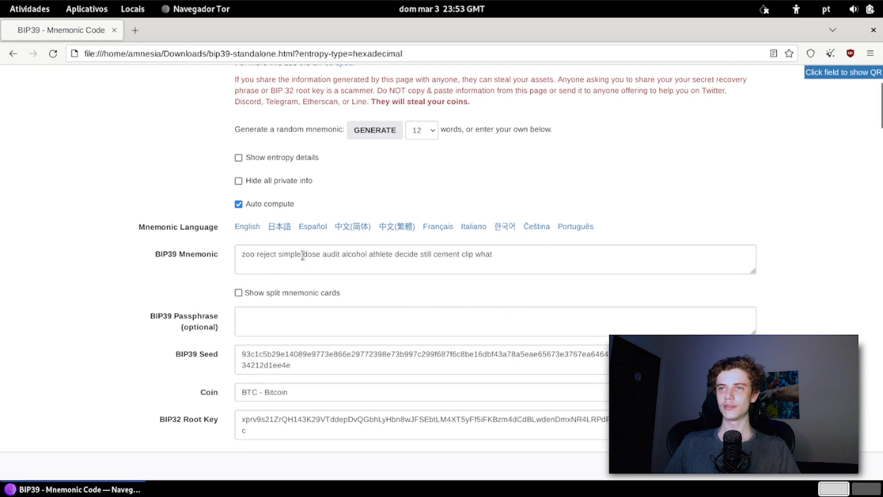
scroll(572, 254, "down", 4)
scroll(347, 277, "down", 4)
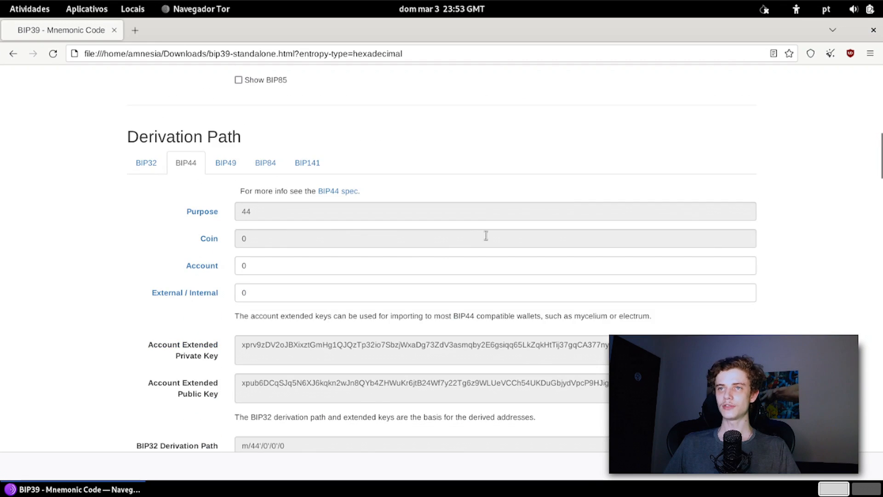
scroll(486, 235, "down", 2)
scroll(485, 235, "up", 3)
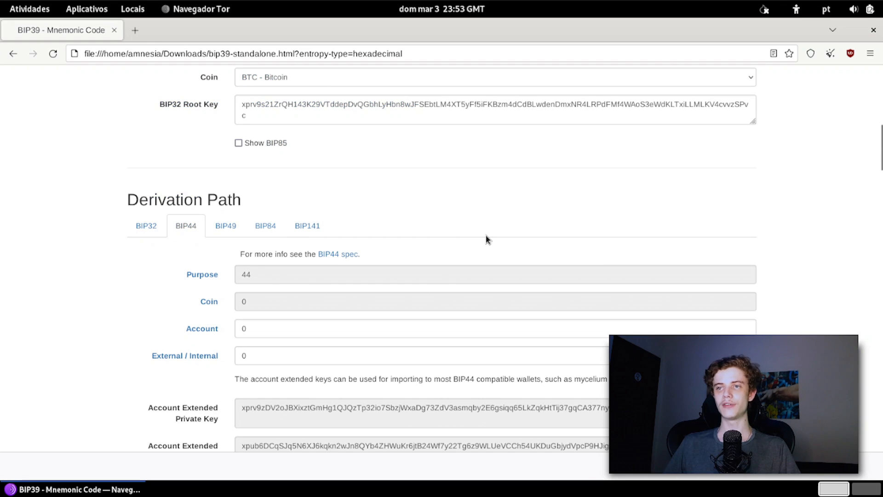
scroll(485, 235, "up", 4)
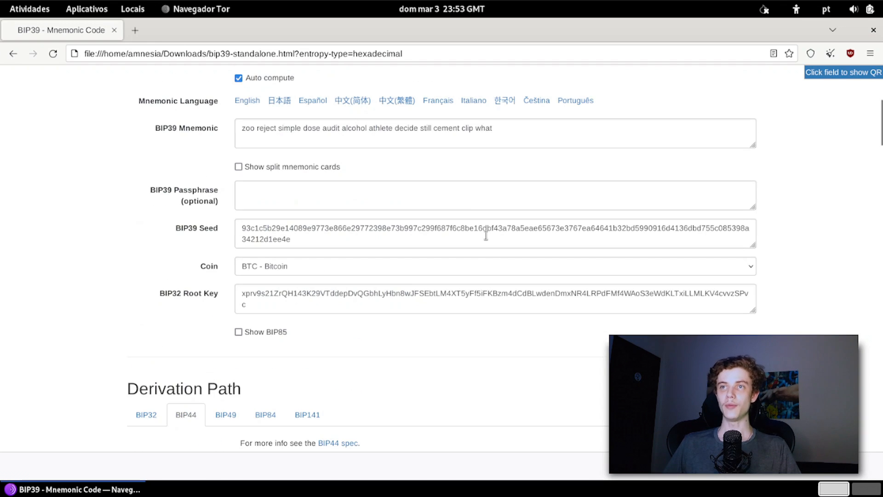
scroll(486, 235, "up", 4)
scroll(487, 239, "down", 3)
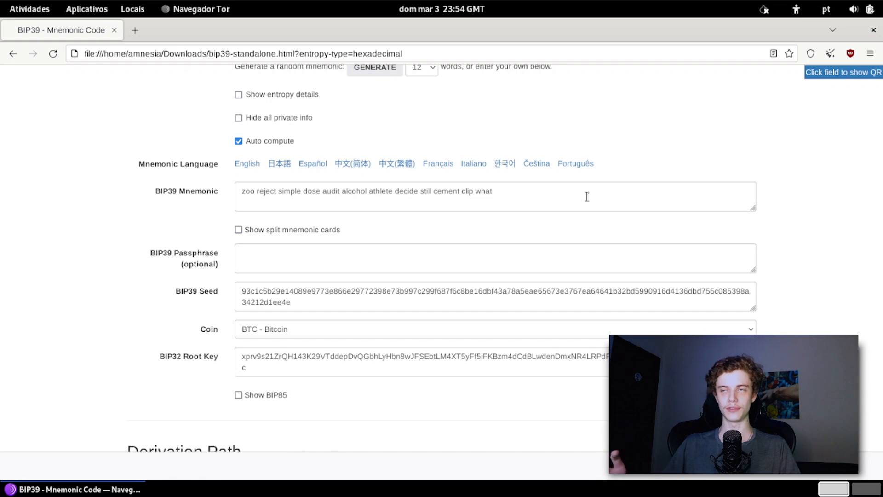
- Close the browser window with the mnemonic tool and open Electrum Bitcoin Wallet
left_click(874, 30)
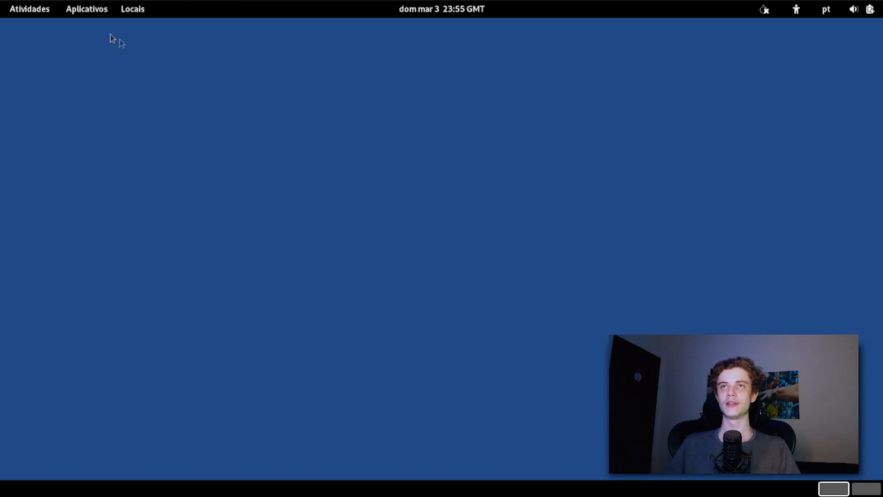
left_click(85, 13)
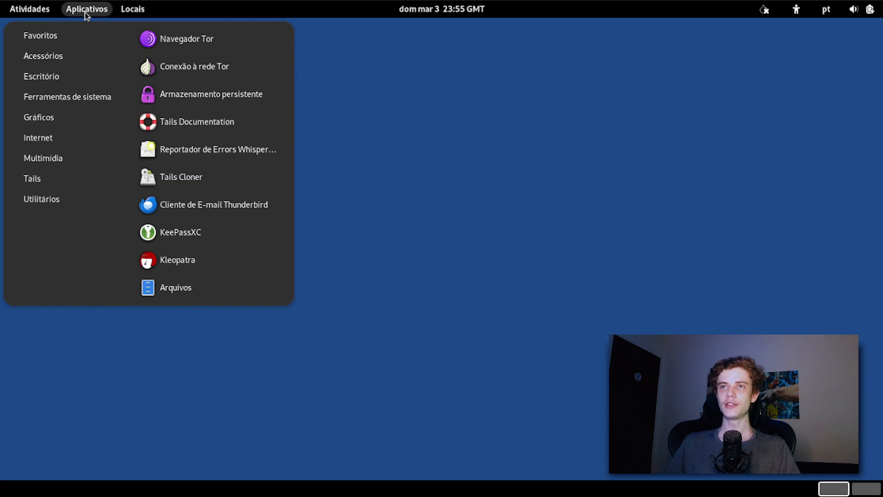
mouse_move(59, 136)
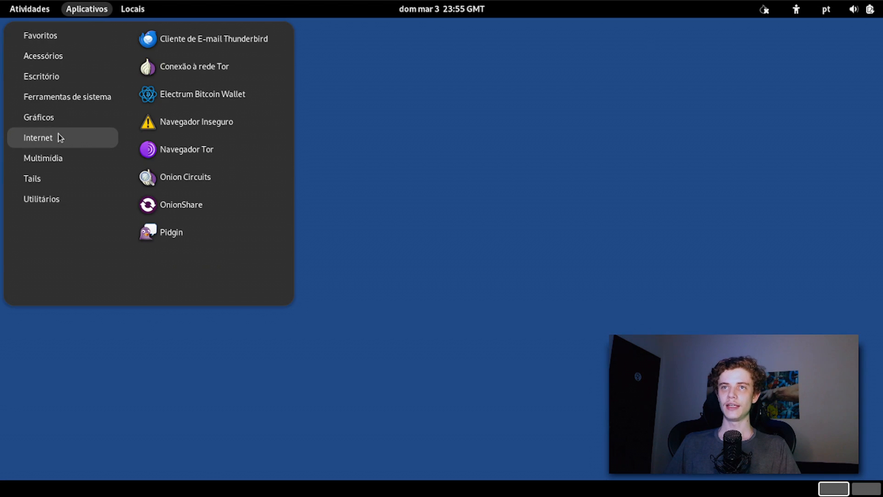
left_click(202, 98)
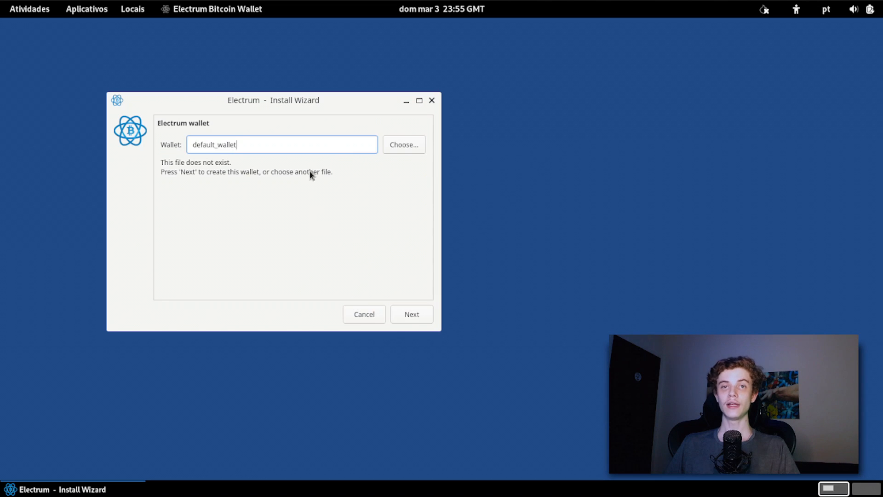
- Name the new Electrum wallet CarteiraPrincipal and continue to the wallet type choice
double_click(309, 144)
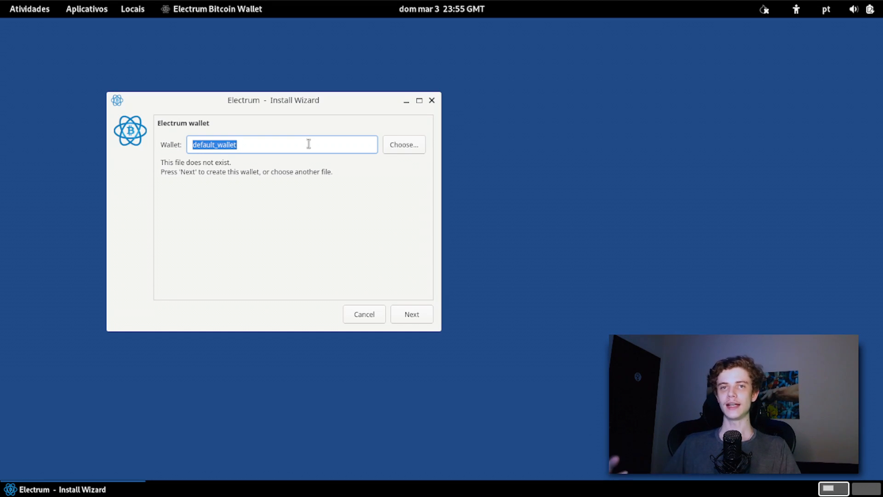
type("Carteira")
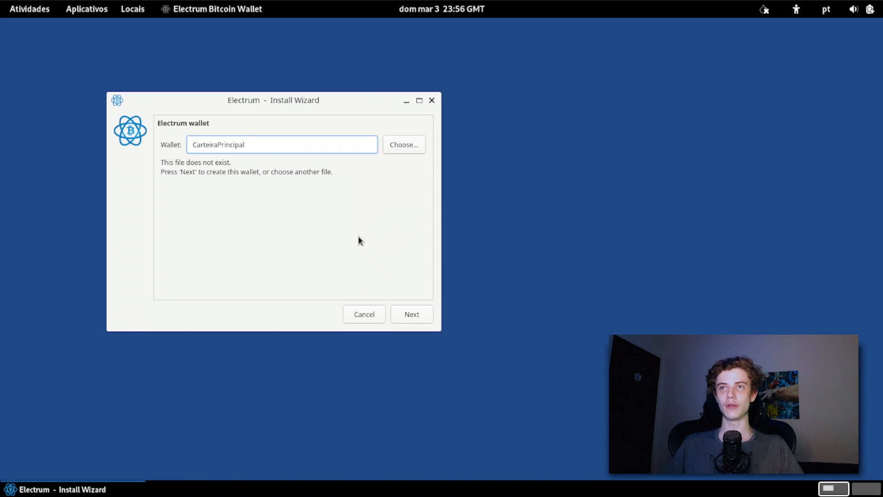
left_click(410, 317)
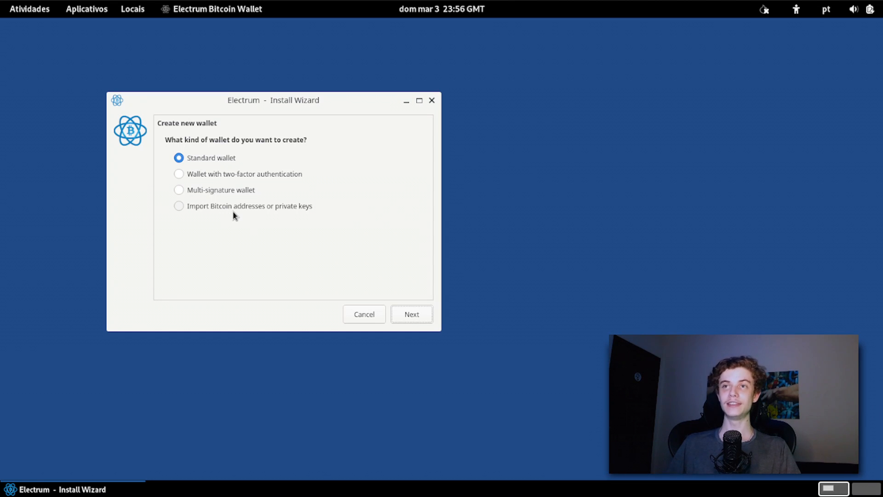
- Choose a standard wallet and the option to restore it from a seed you already have
left_click(218, 161)
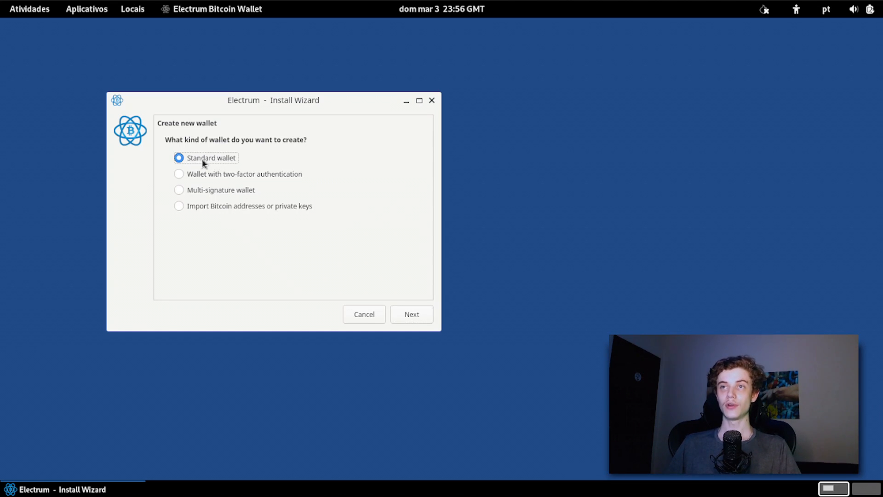
left_click(414, 316)
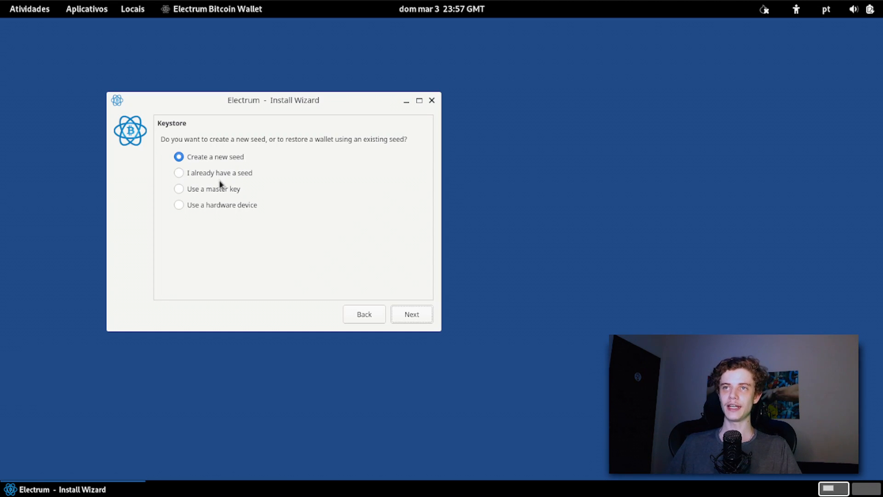
left_click(189, 175)
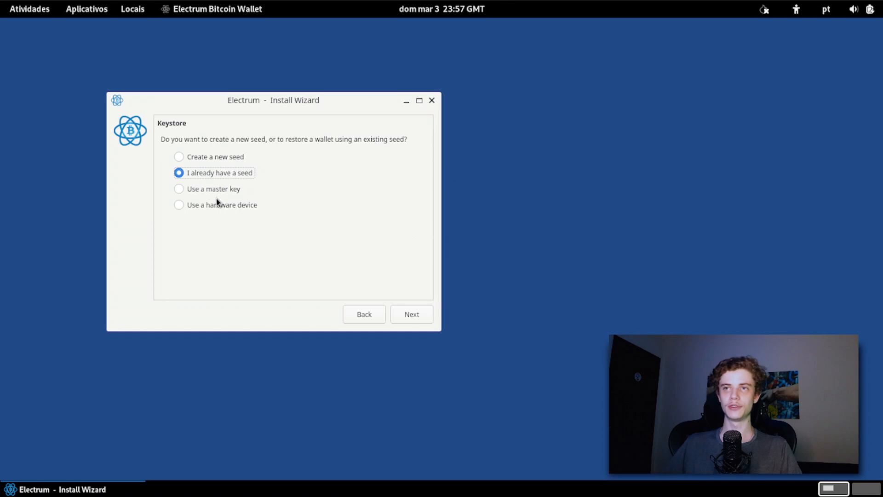
left_click(412, 315)
- Enter the generated 12-word seed phrase in the wallet's seed field
left_click(295, 179)
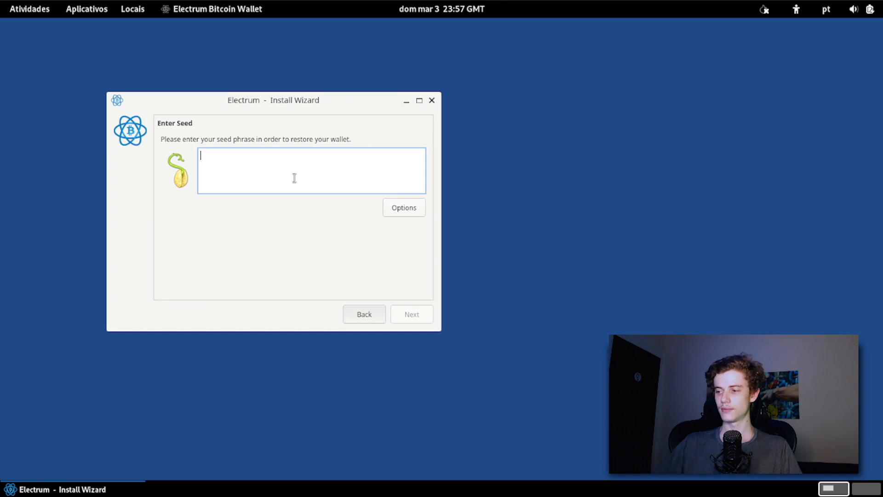
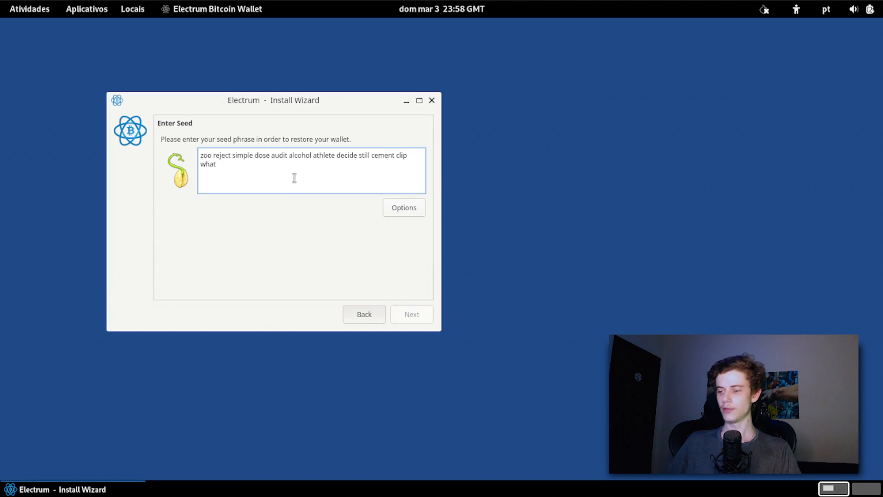
- Set the seed type to BIP39 and accept native segwit (p2wpkh) addresses with derivation path m/84'/0'/0'
left_click(401, 212)
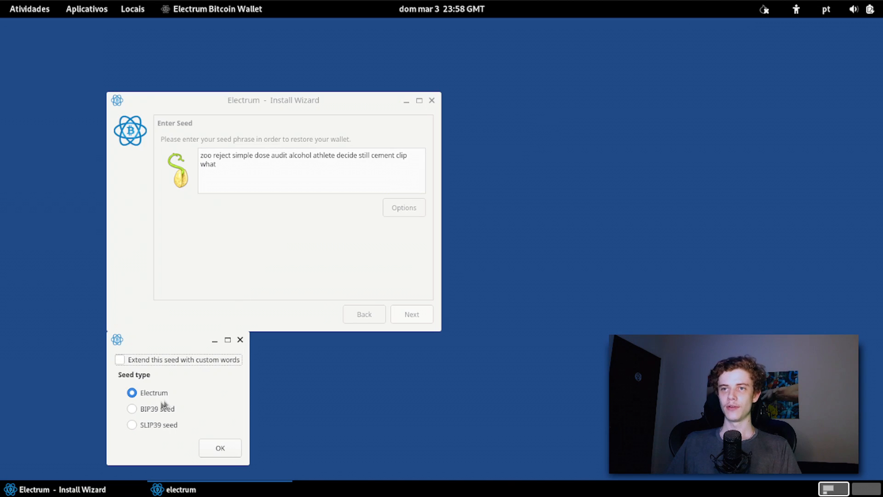
left_click_drag(155, 341, 225, 177)
left_click(202, 244)
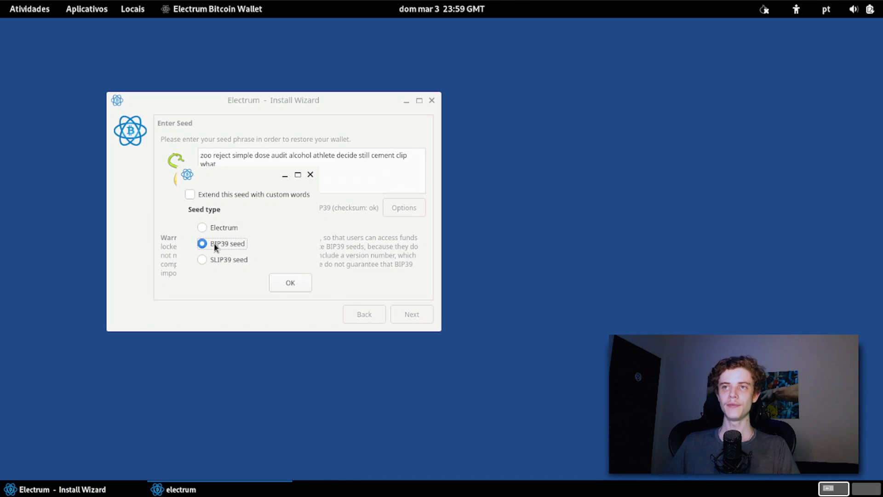
left_click(294, 284)
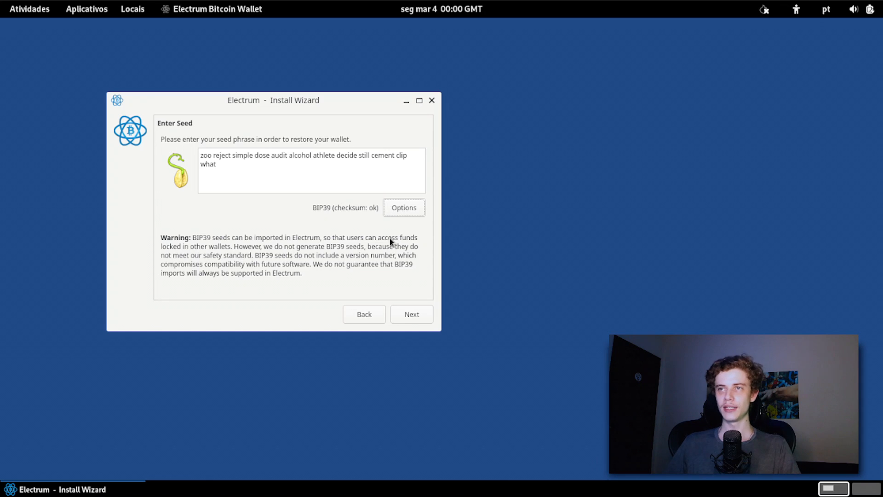
left_click(407, 314)
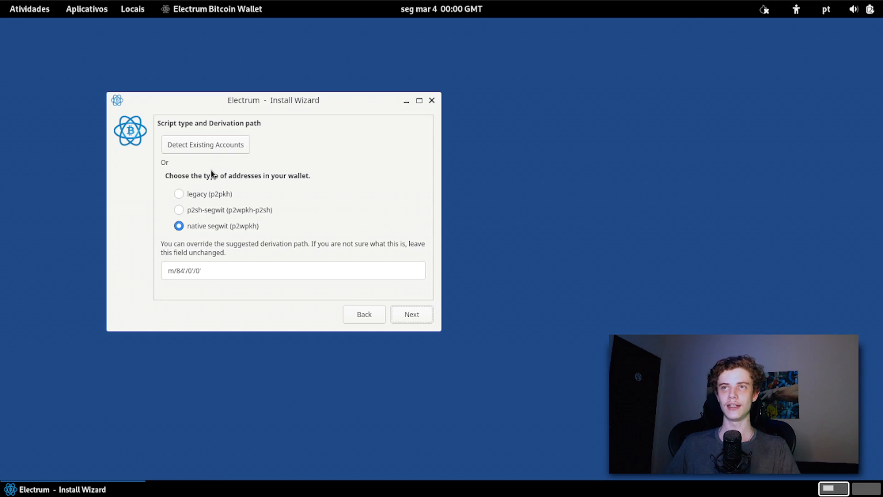
left_click(220, 274)
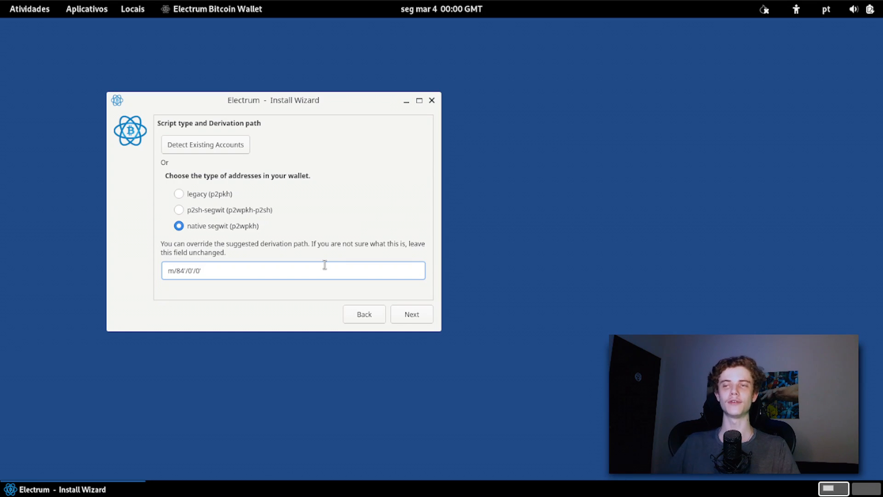
left_click(416, 314)
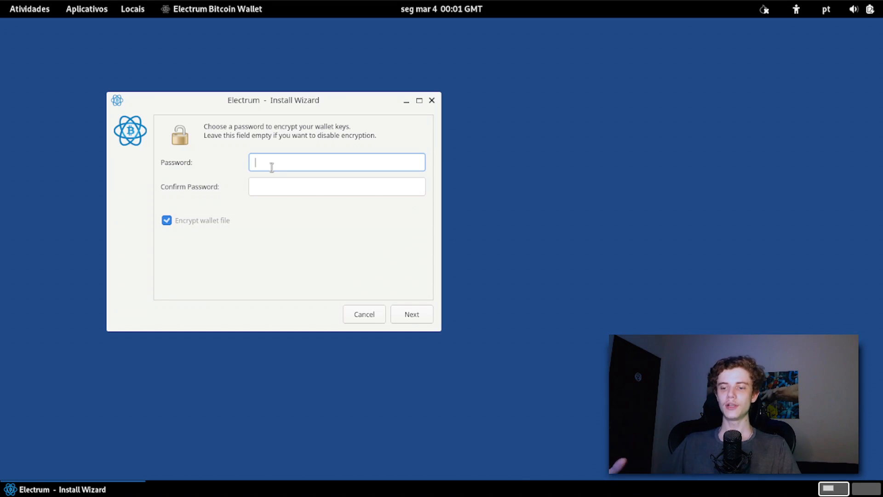
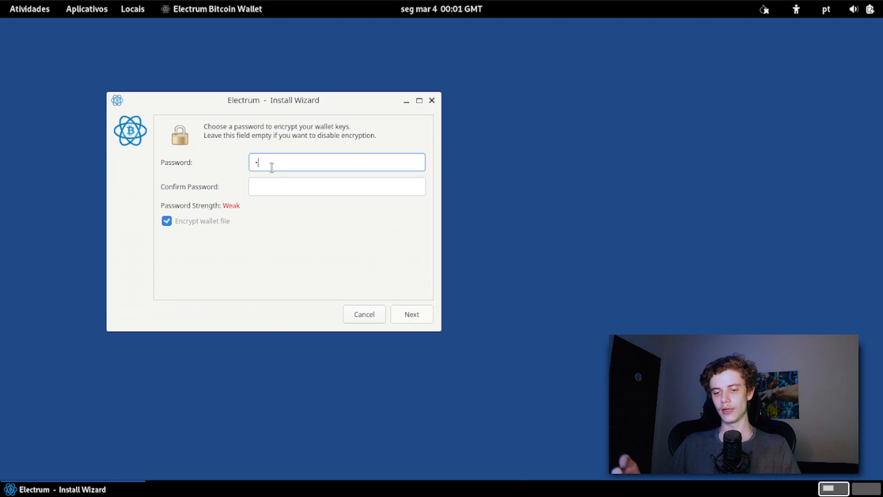
- Enter and confirm the wallet encryption password, finish creating the wallet, and reposition its window
left_click(285, 181)
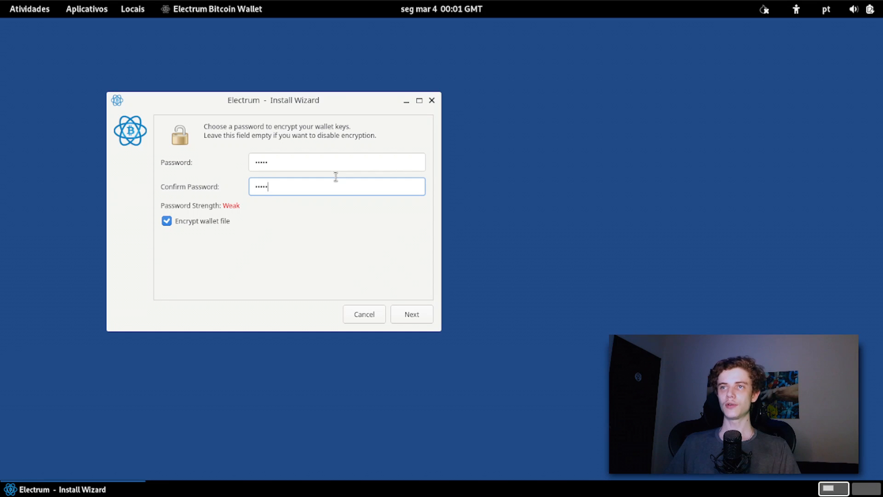
left_click(424, 318)
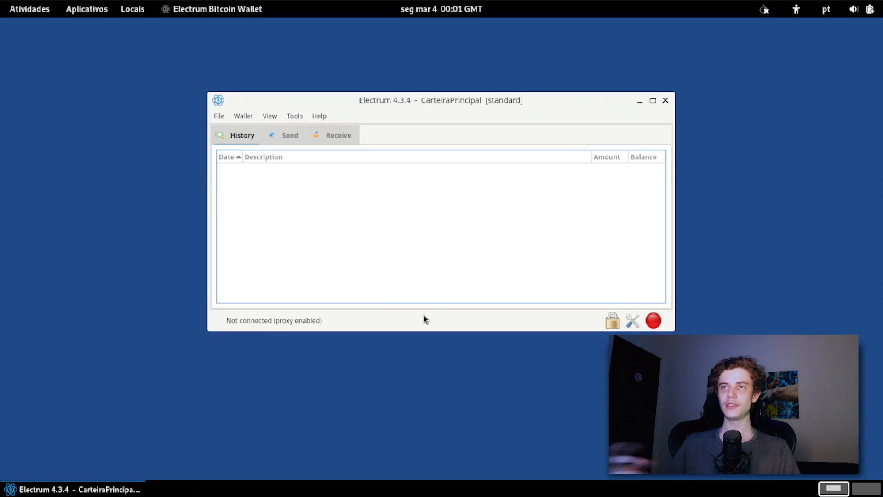
left_click_drag(409, 113, 338, 82)
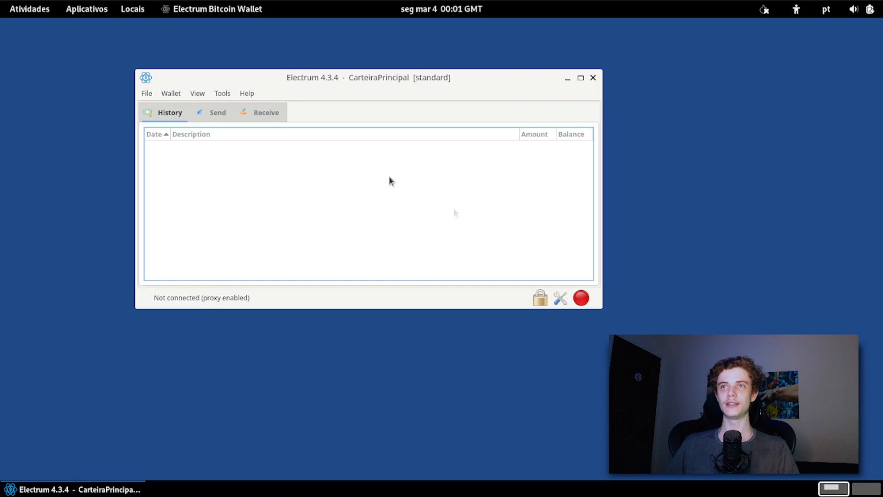
- Create a receive request without description or amount, expiring after 1 day, and copy its URI before switching it to a QR code
left_click(272, 114)
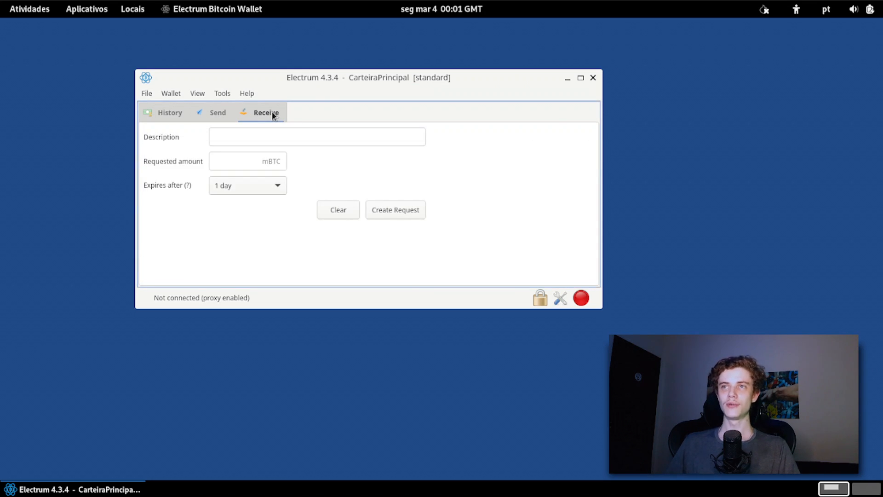
left_click(268, 133)
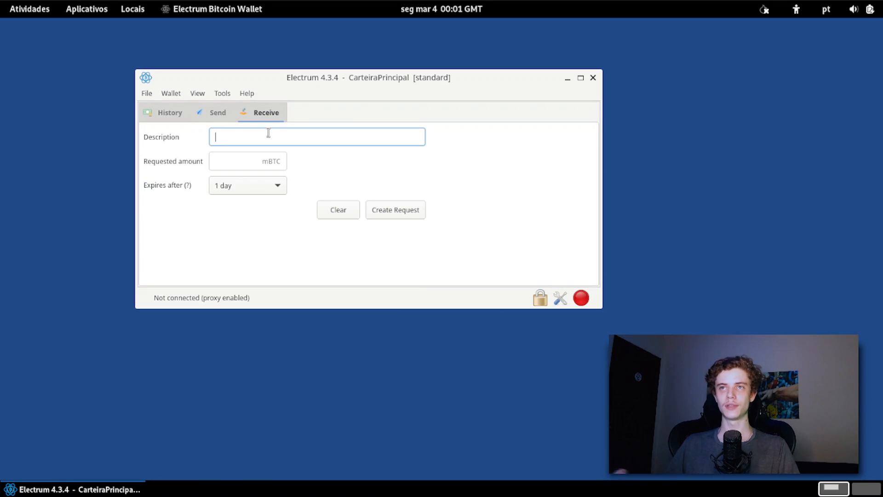
left_click(388, 208)
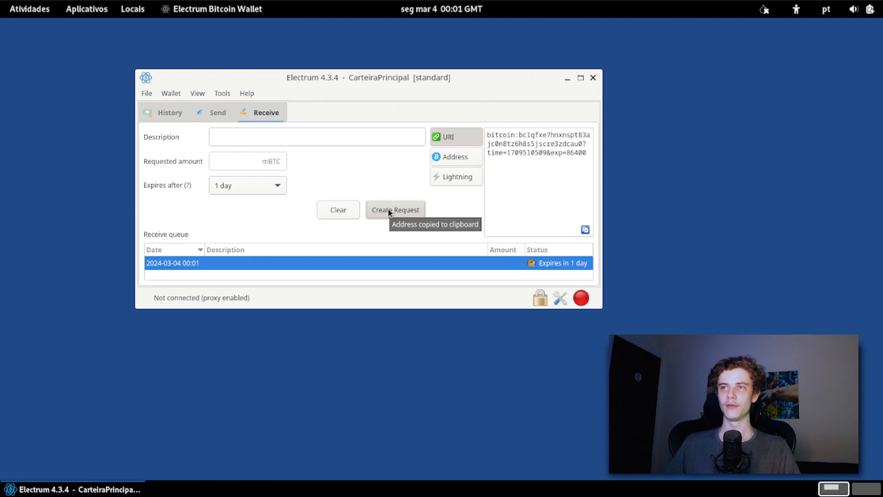
left_click(585, 229)
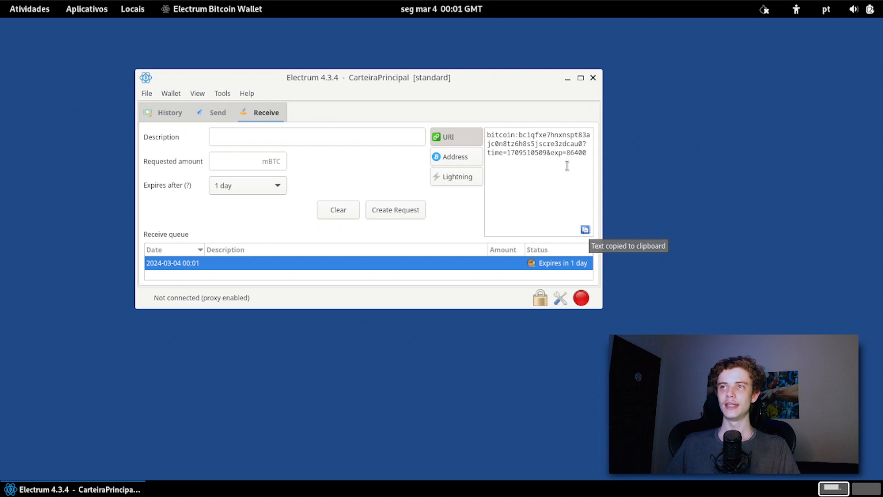
left_click(564, 170)
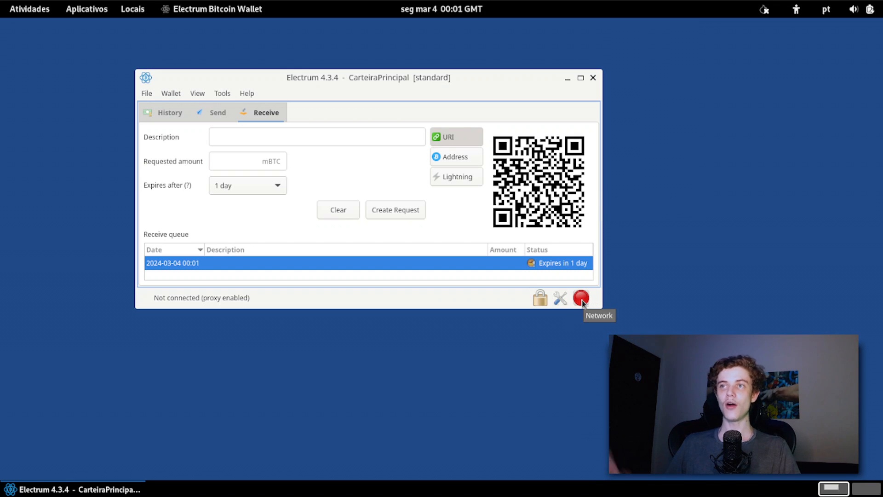
- Look over the form for sending bitcoin and return to the wallet's transaction history
left_click(220, 114)
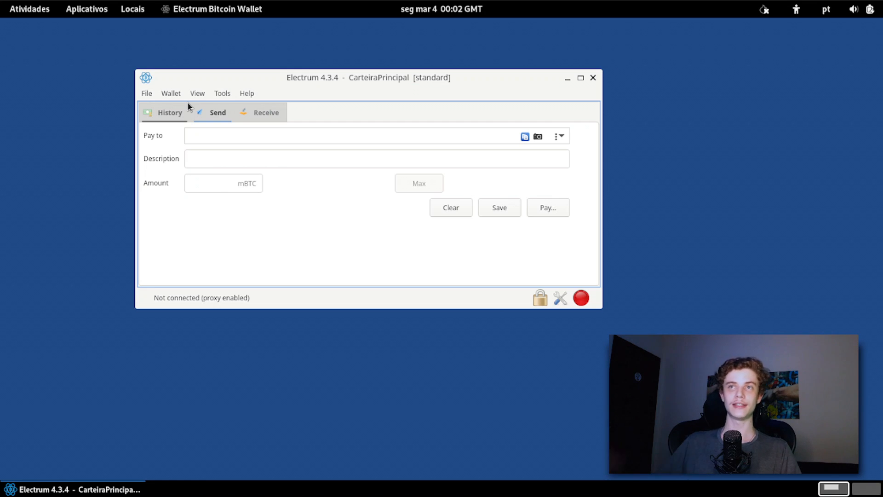
left_click(165, 115)
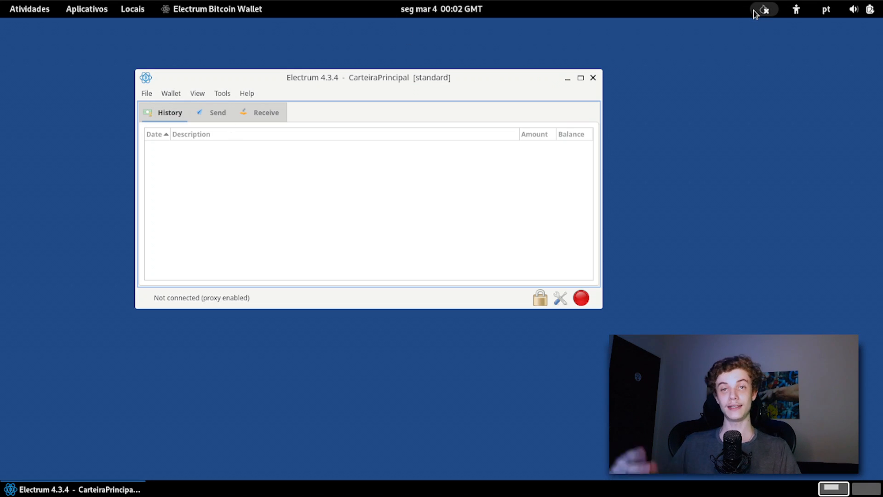
- View the wallet information with its master public key as a QR code, and close both windows
left_click(179, 93)
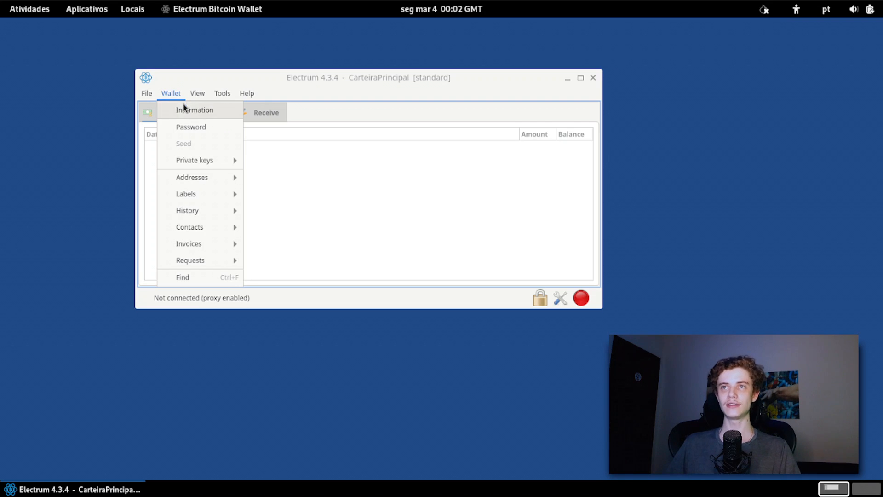
left_click(186, 110)
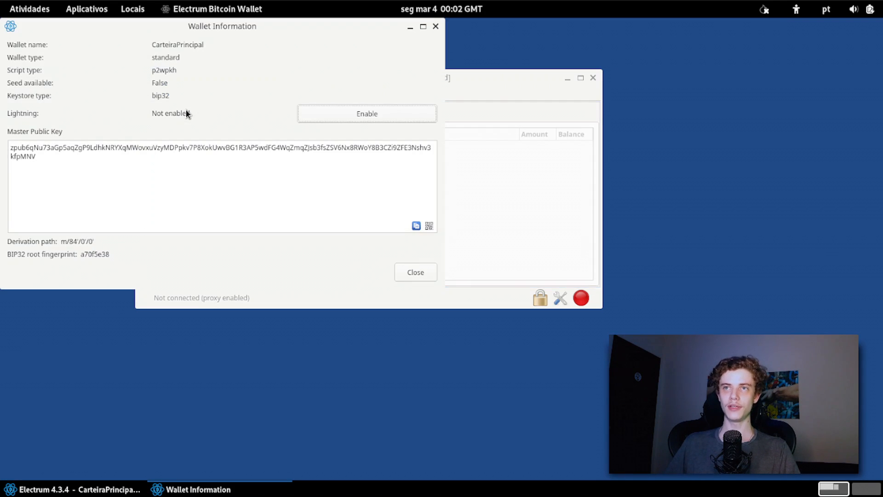
left_click_drag(73, 26, 119, 59)
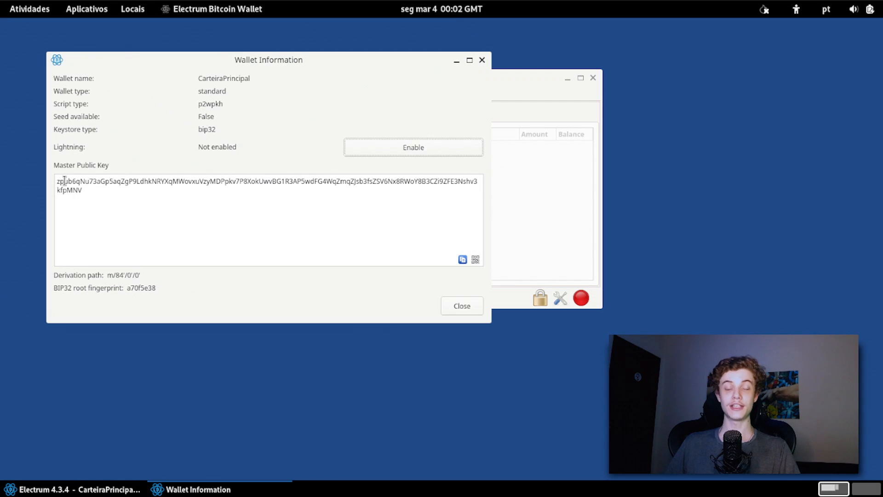
left_click(475, 260)
left_click_drag(648, 85, 233, 121)
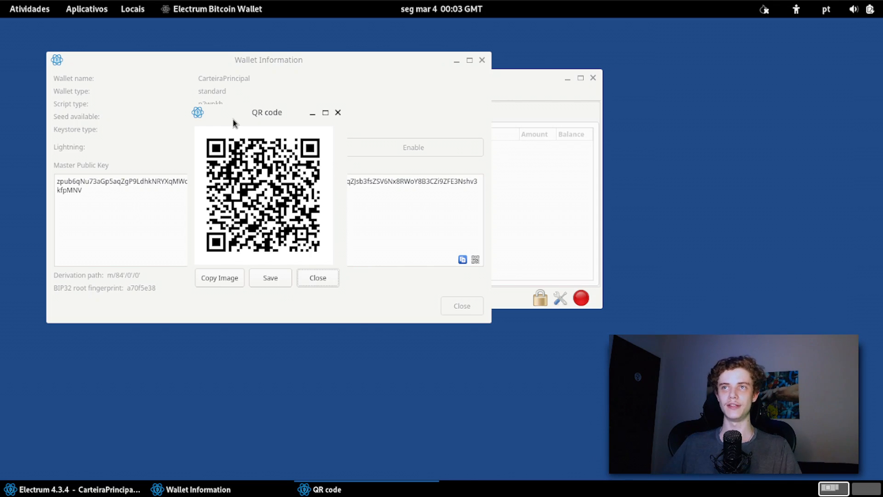
left_click(338, 113)
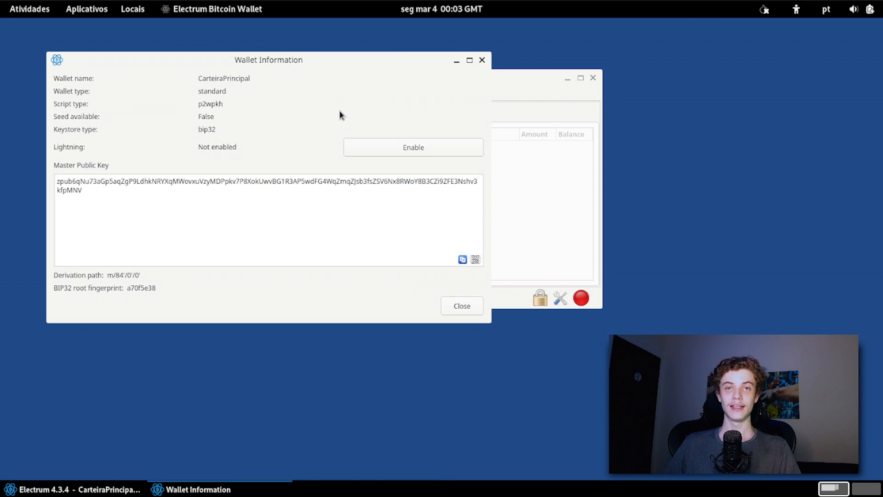
left_click(483, 60)
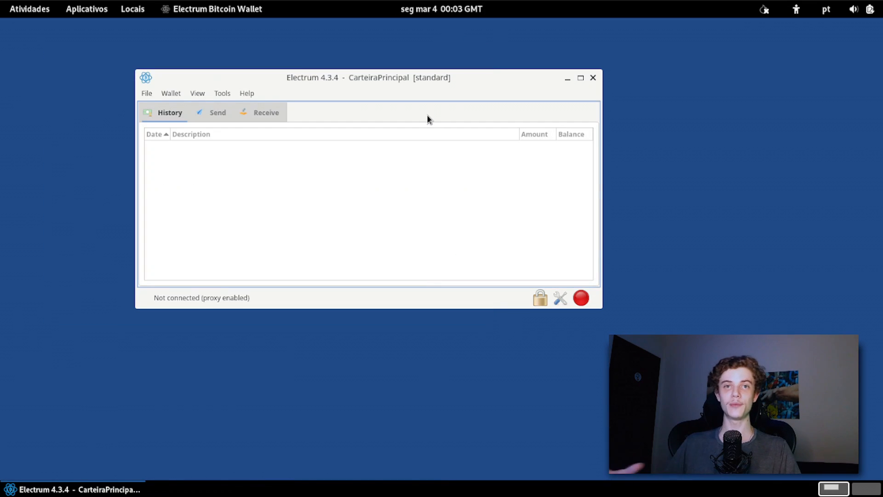